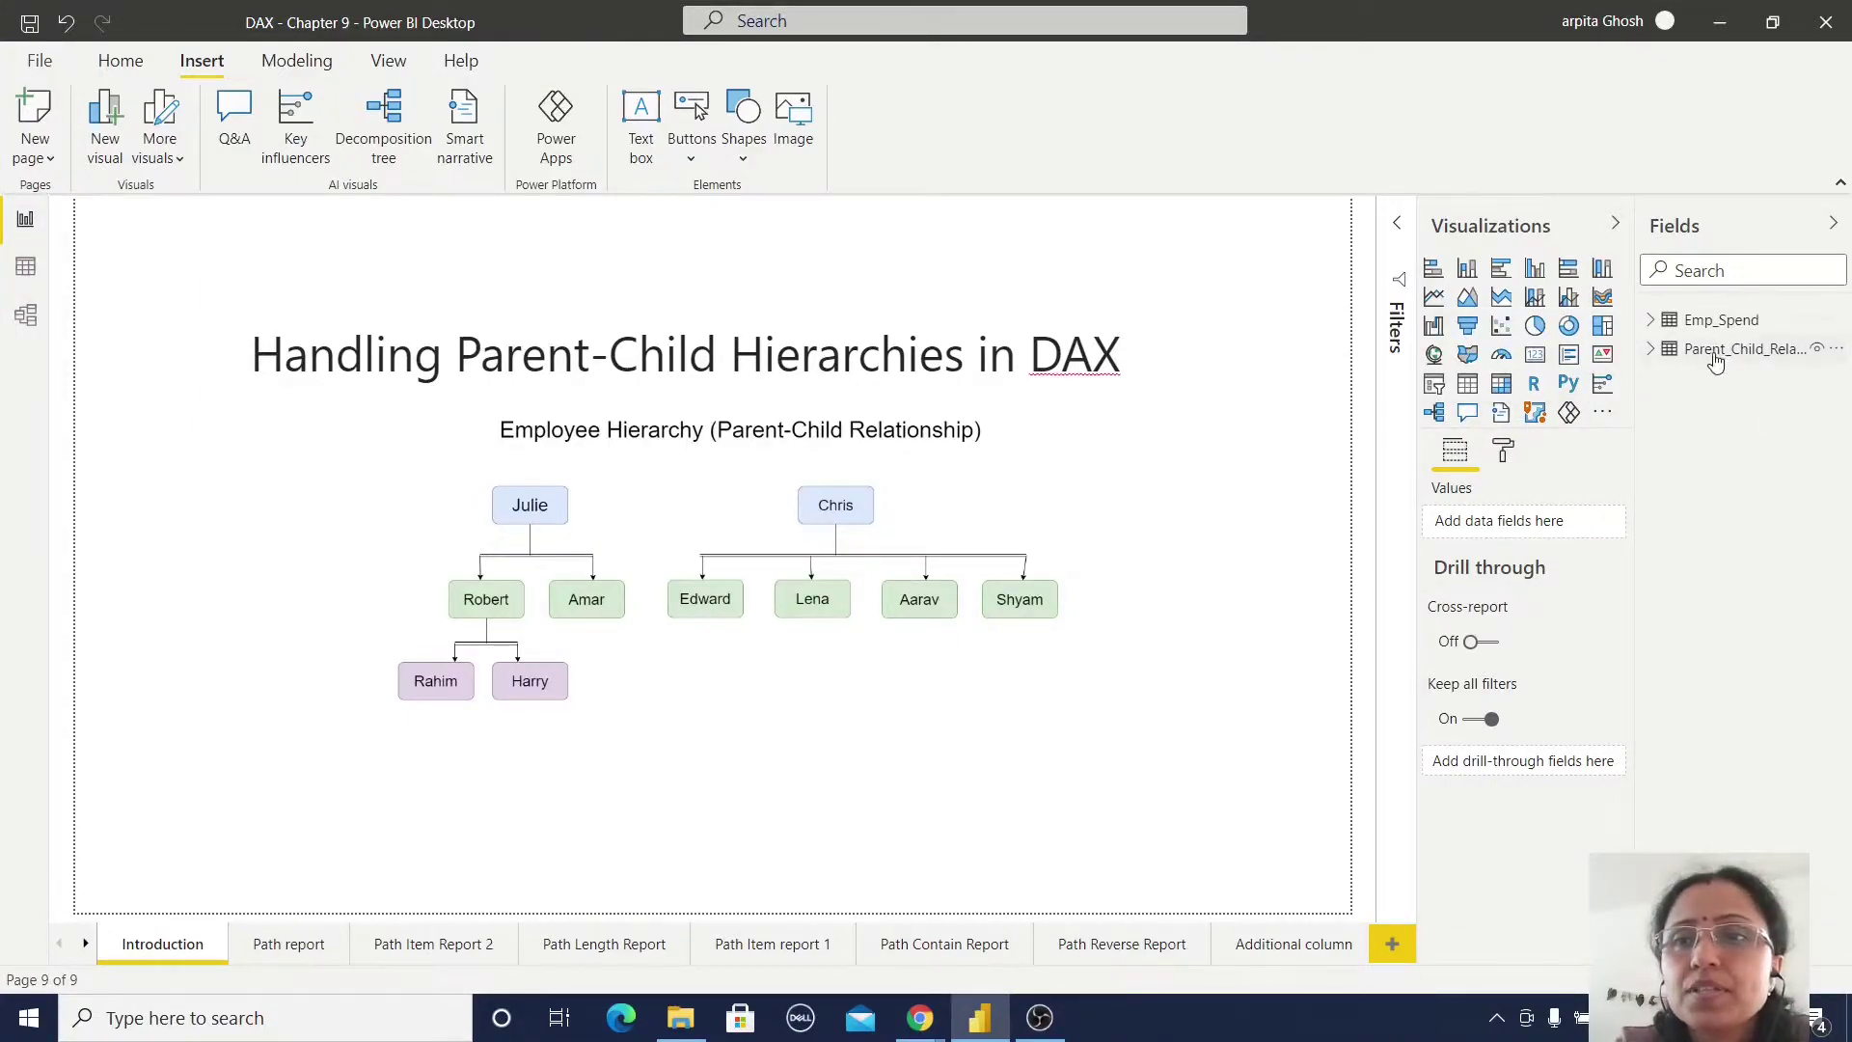
# Expand the Parent_Child_Relationship table to show its fields
pyautogui.click(1652, 353)
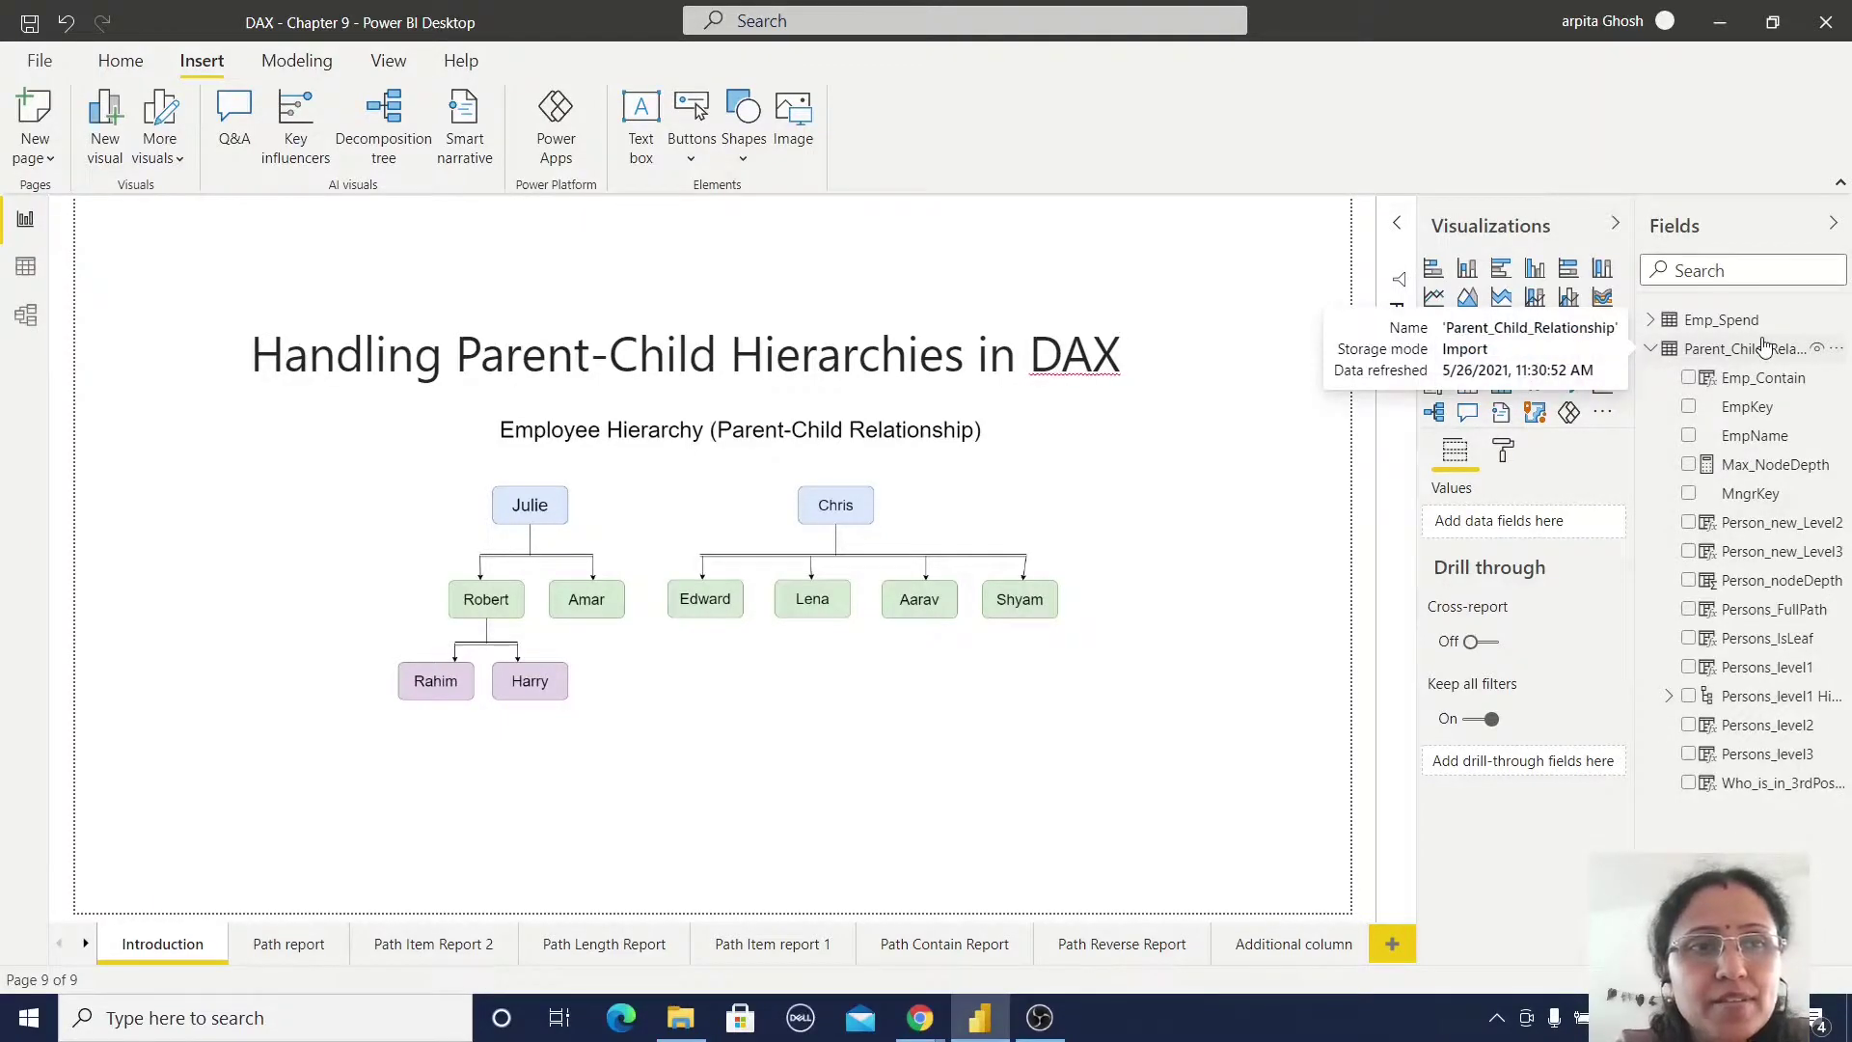
pyautogui.click(135, 70)
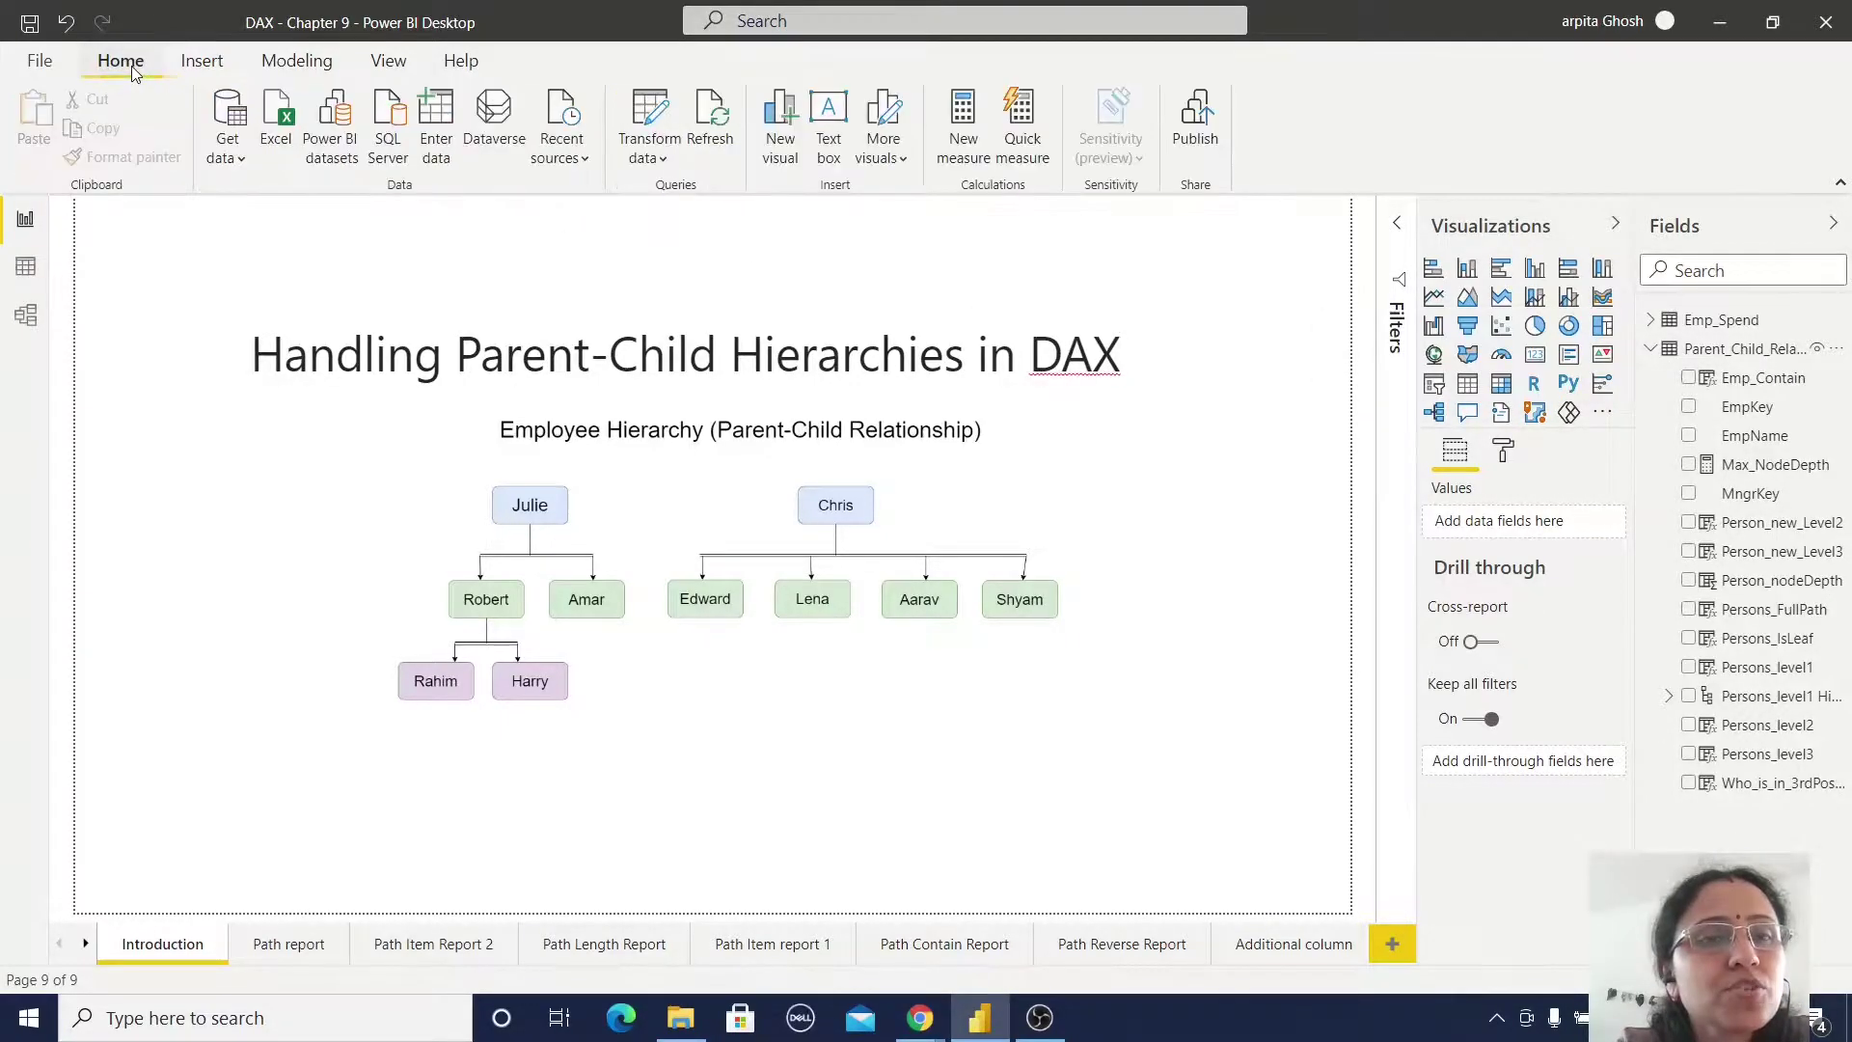
pyautogui.click(439, 113)
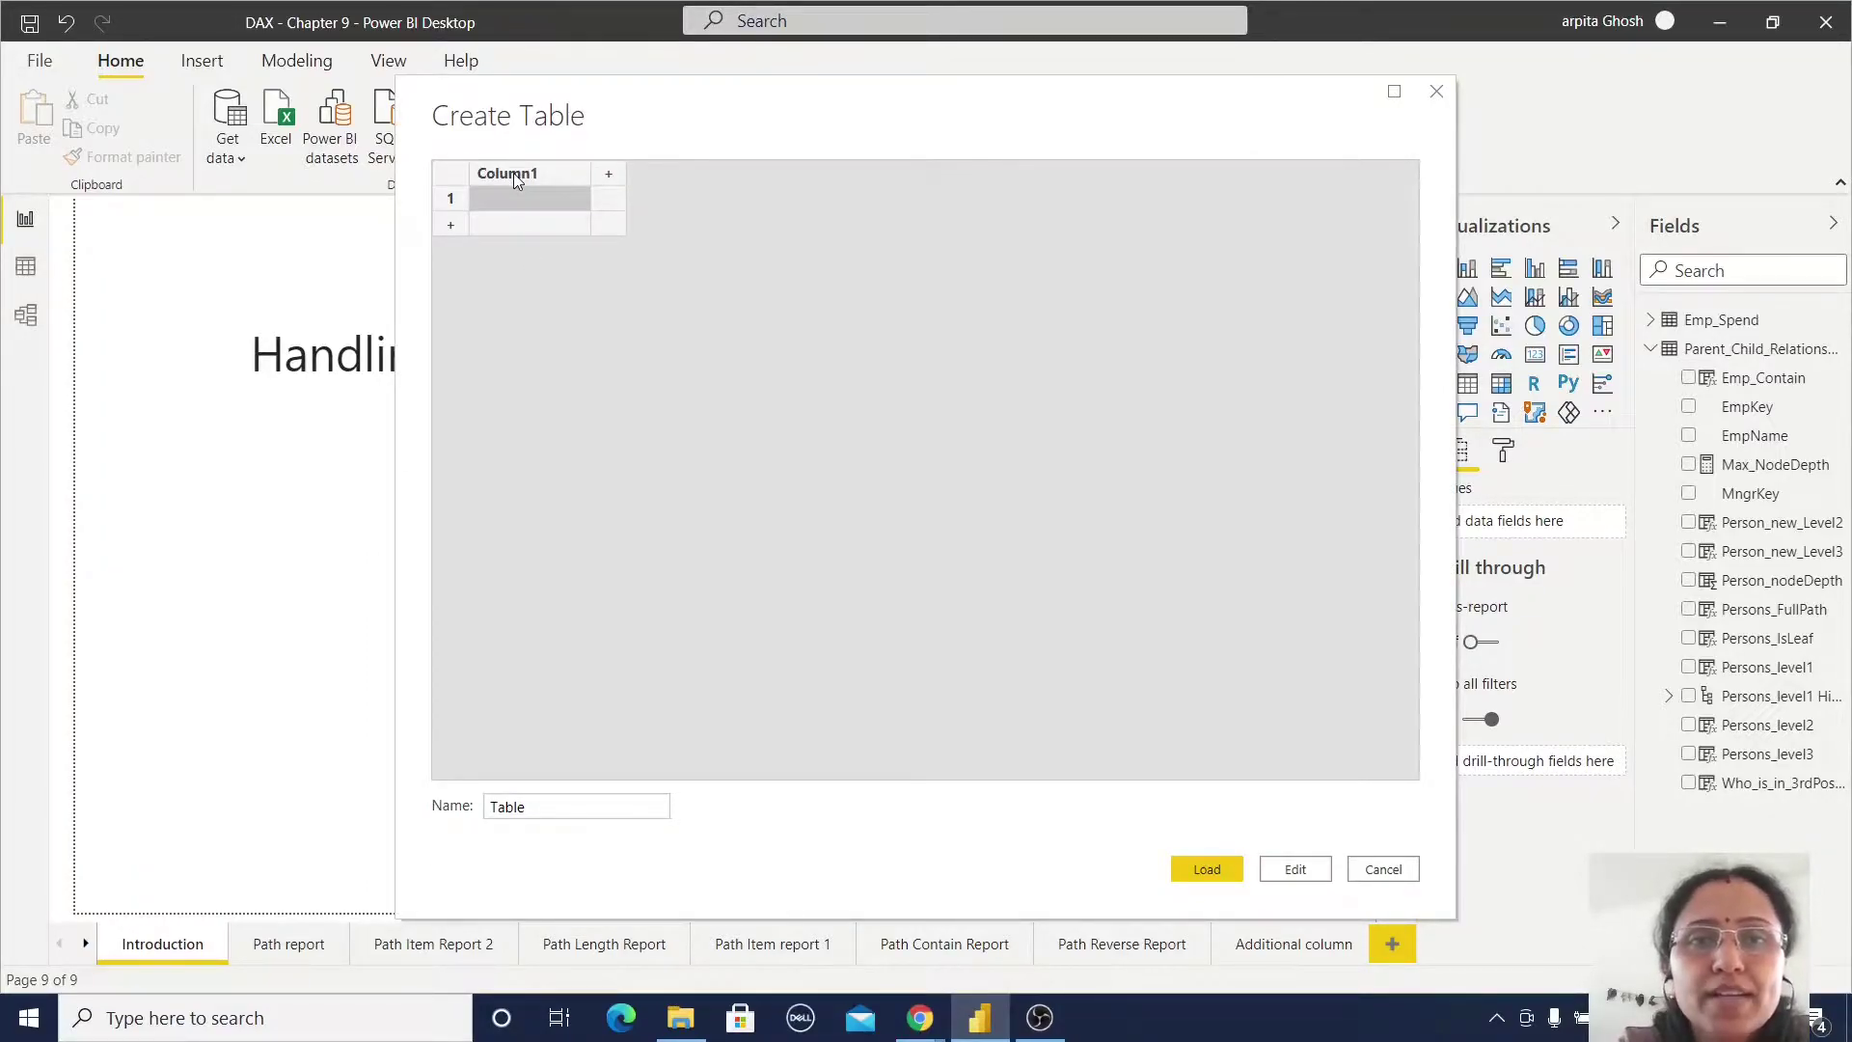
pyautogui.click(608, 173)
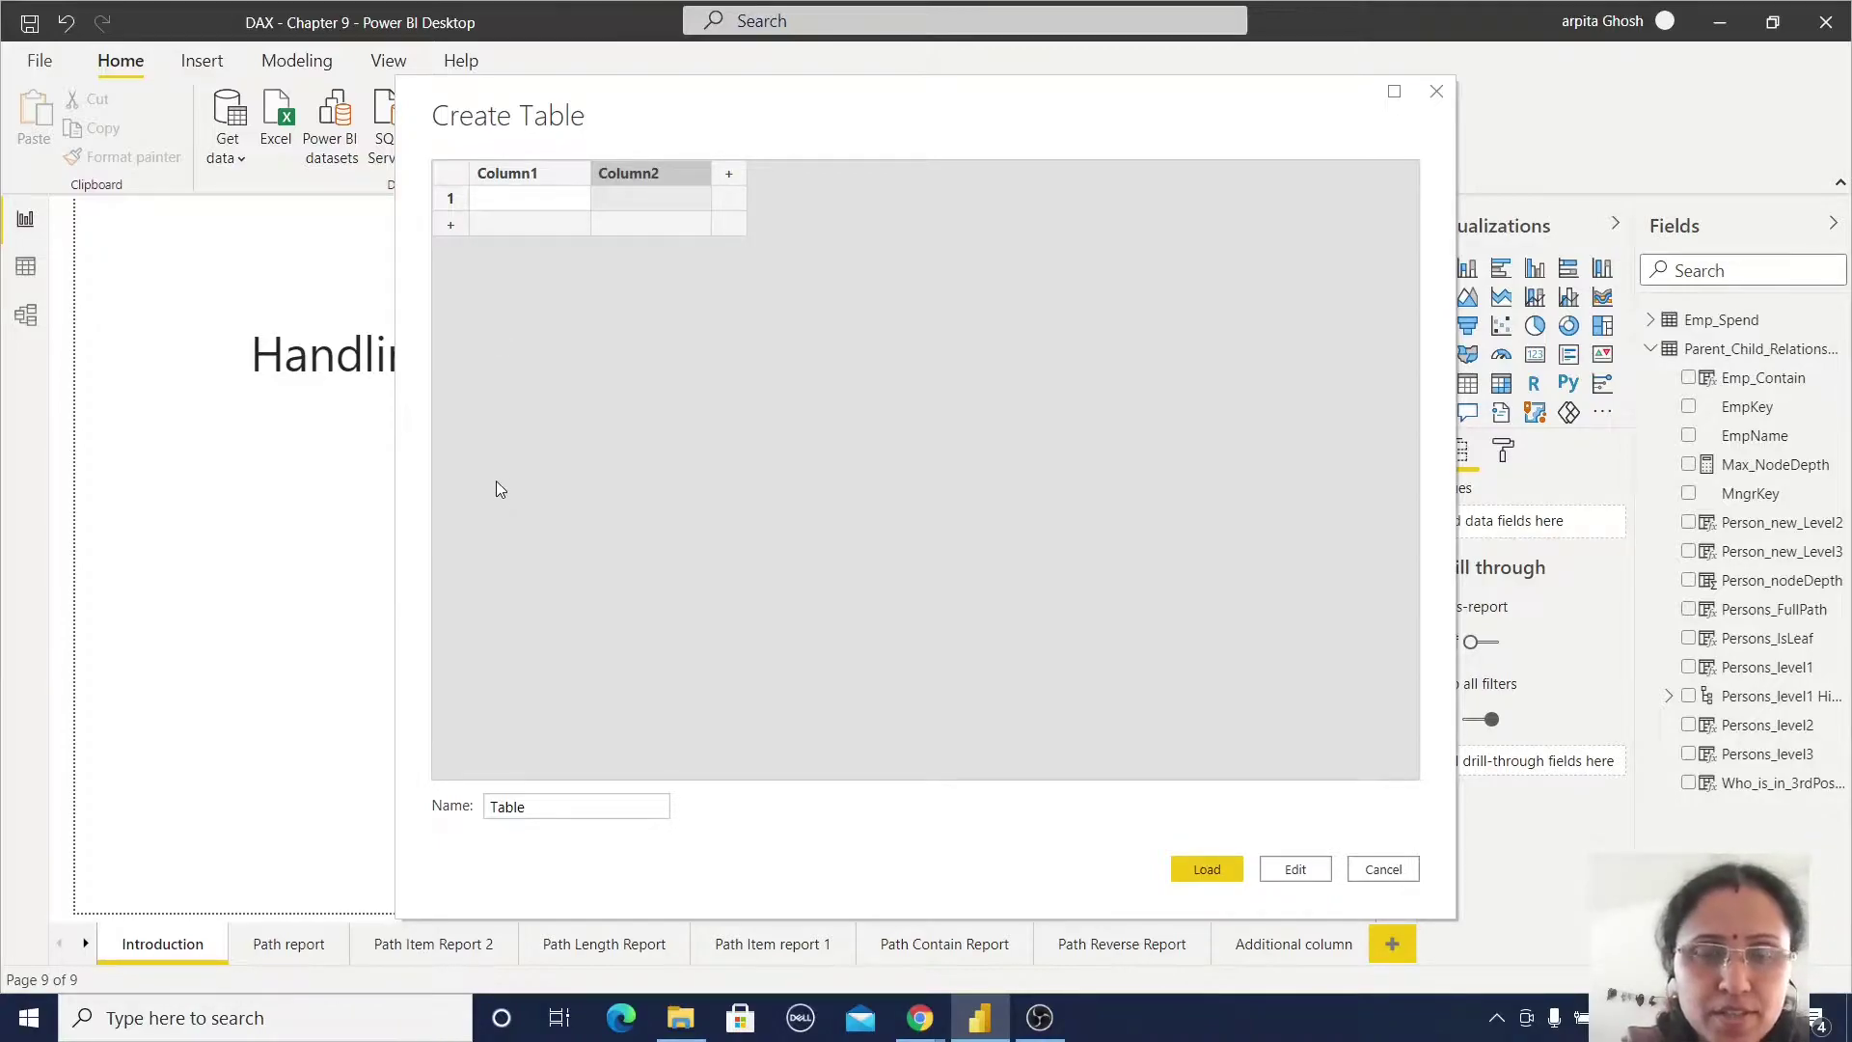
pyautogui.press('Escape')
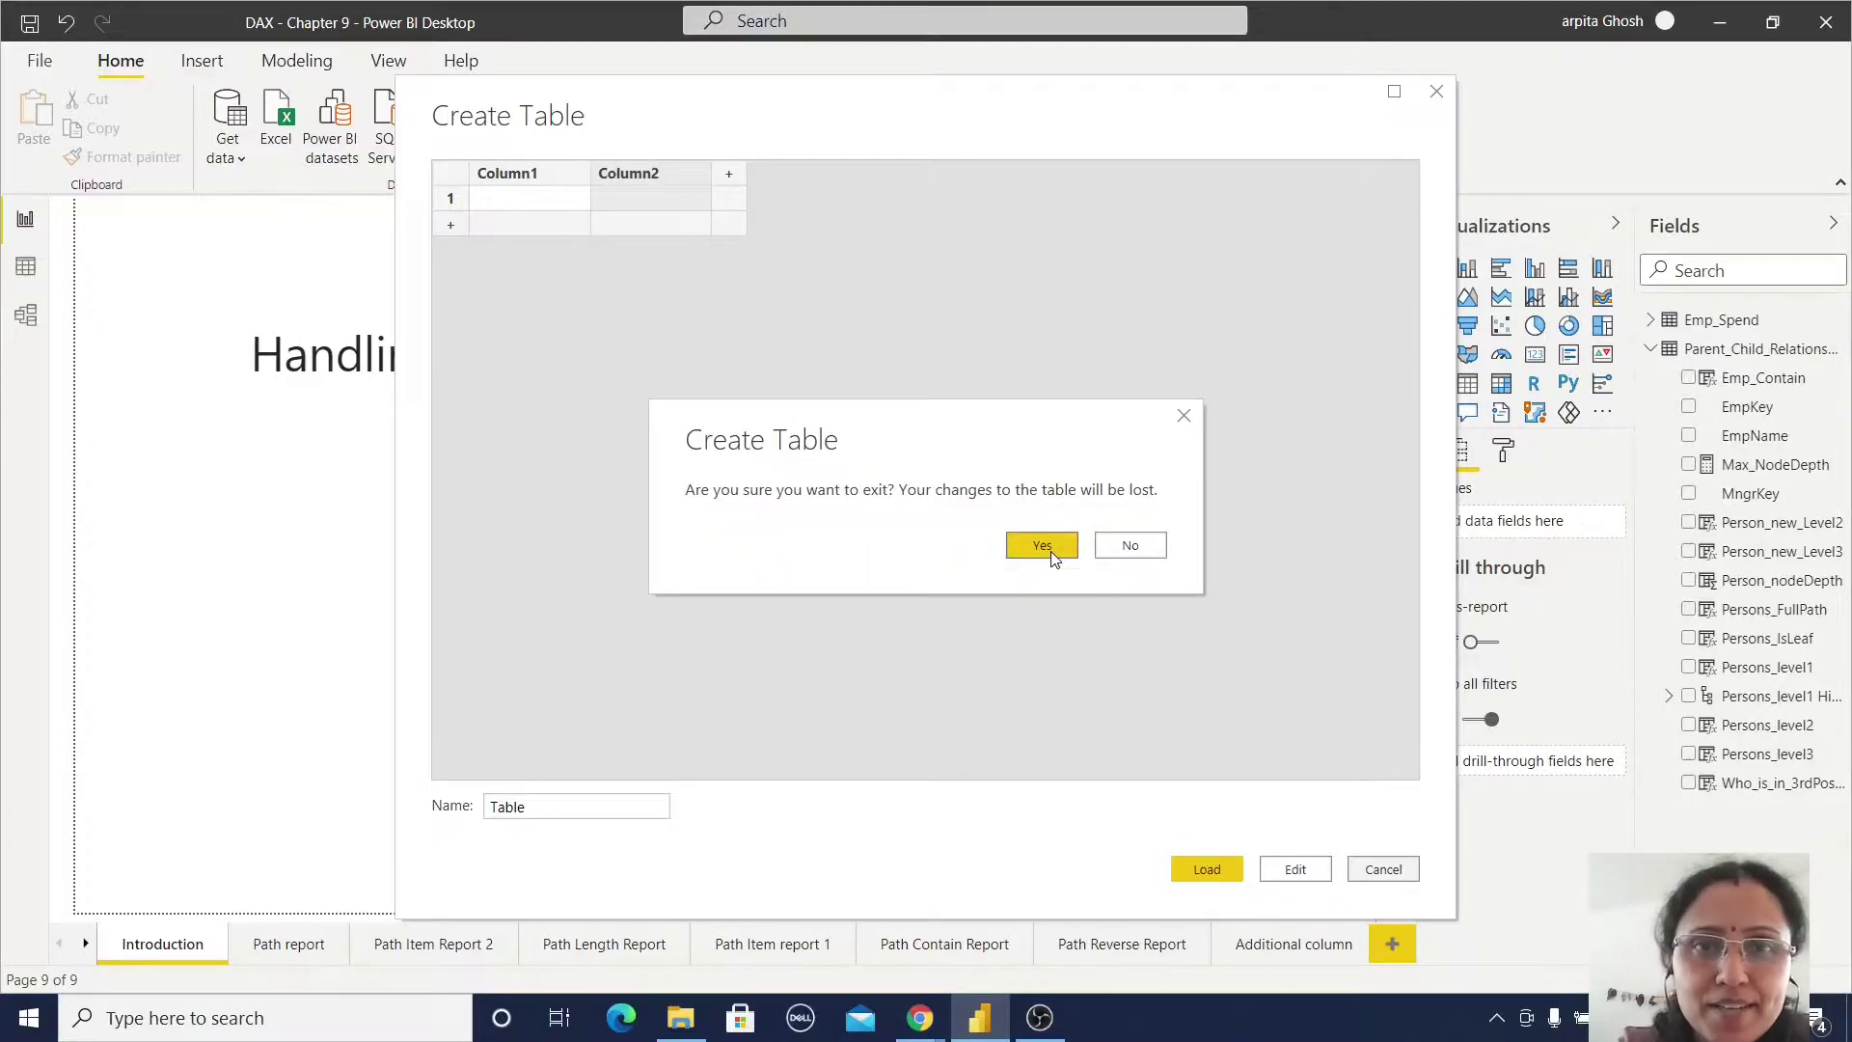
pyautogui.click(1051, 554)
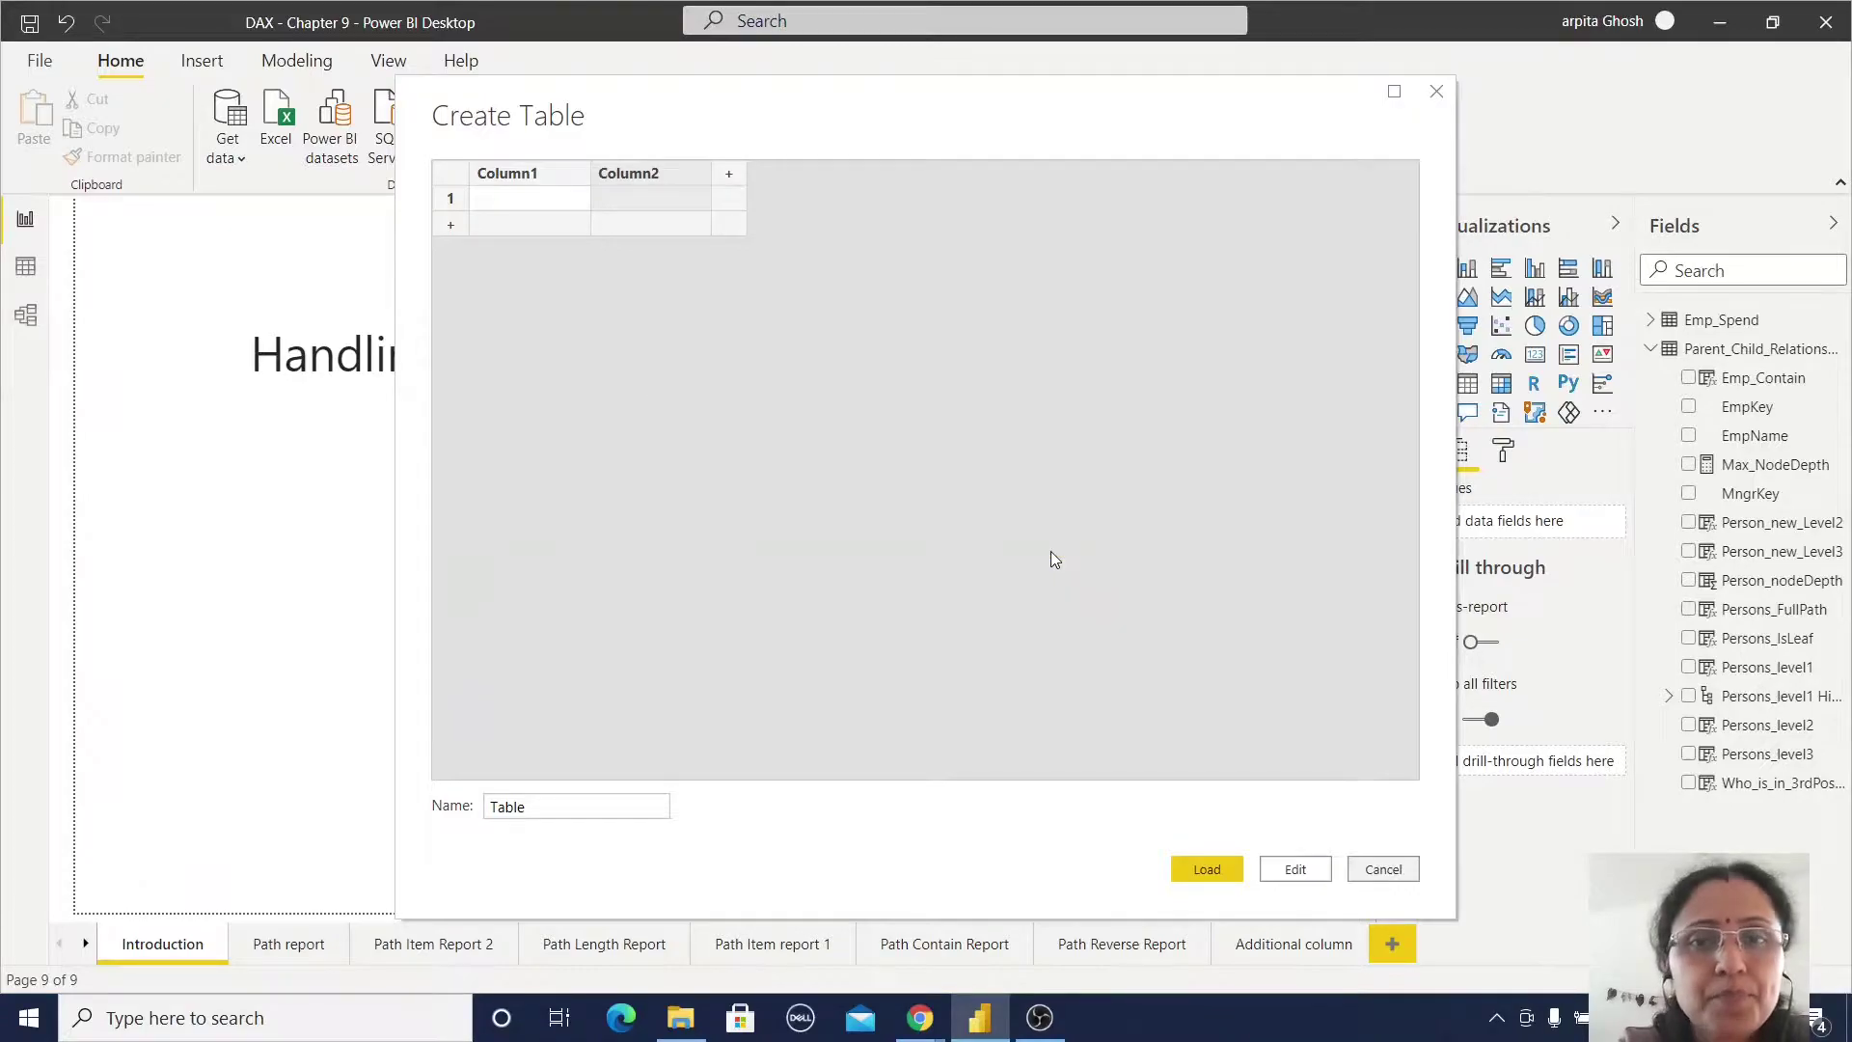
# Examine the rows of the Parent_Child_Relationship and Emp_Spend tables in the data view
pyautogui.click(26, 270)
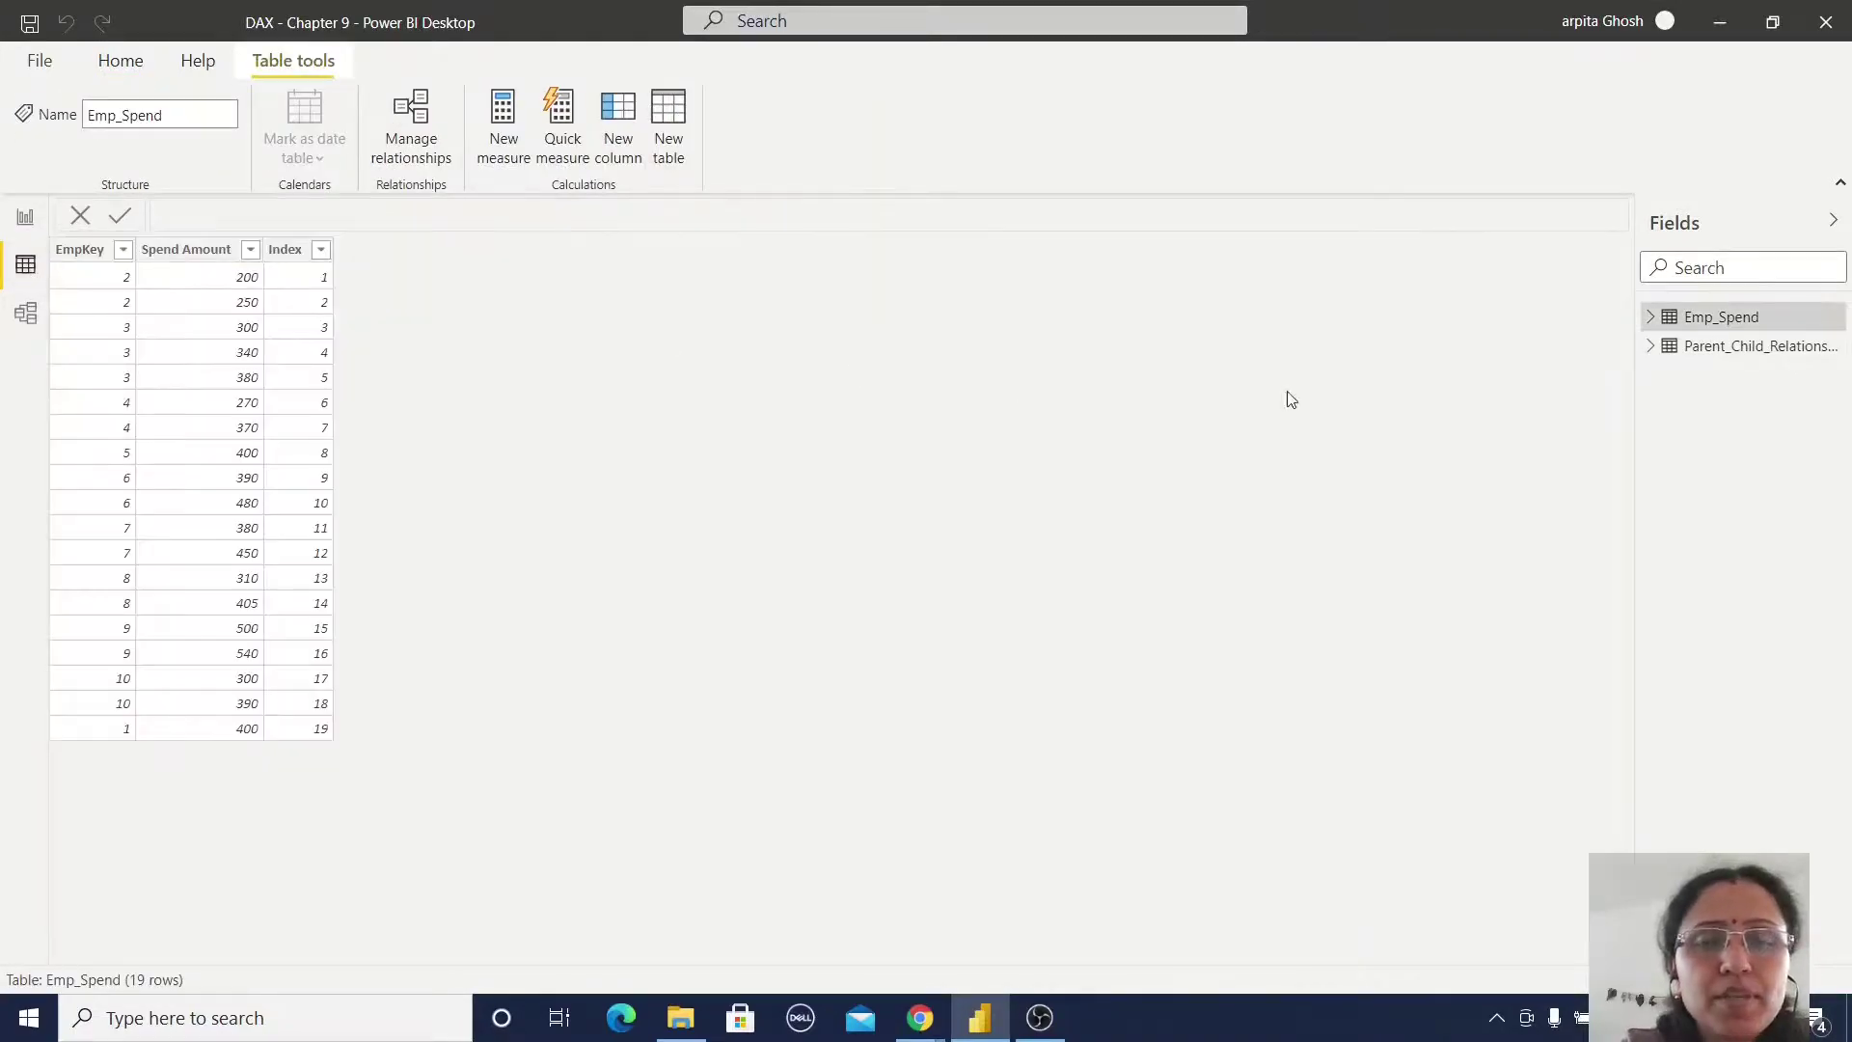
pyautogui.click(1736, 349)
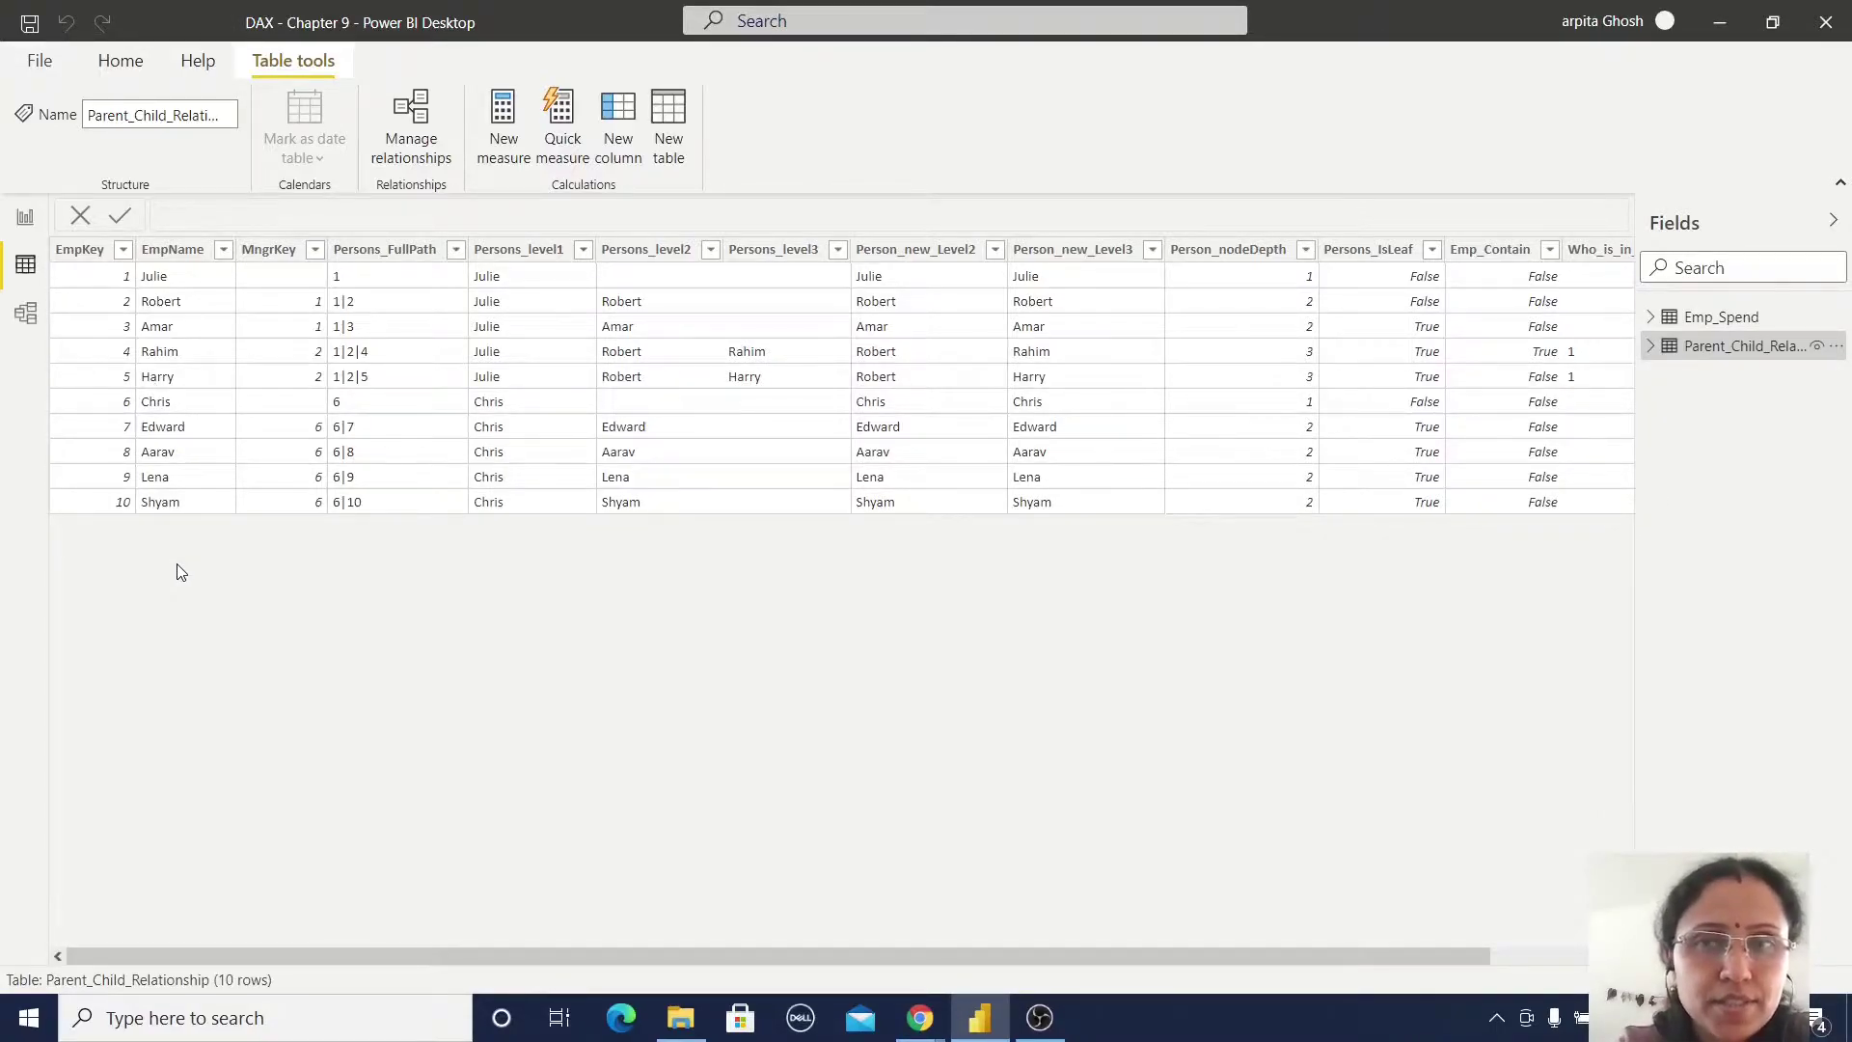
pyautogui.click(1735, 322)
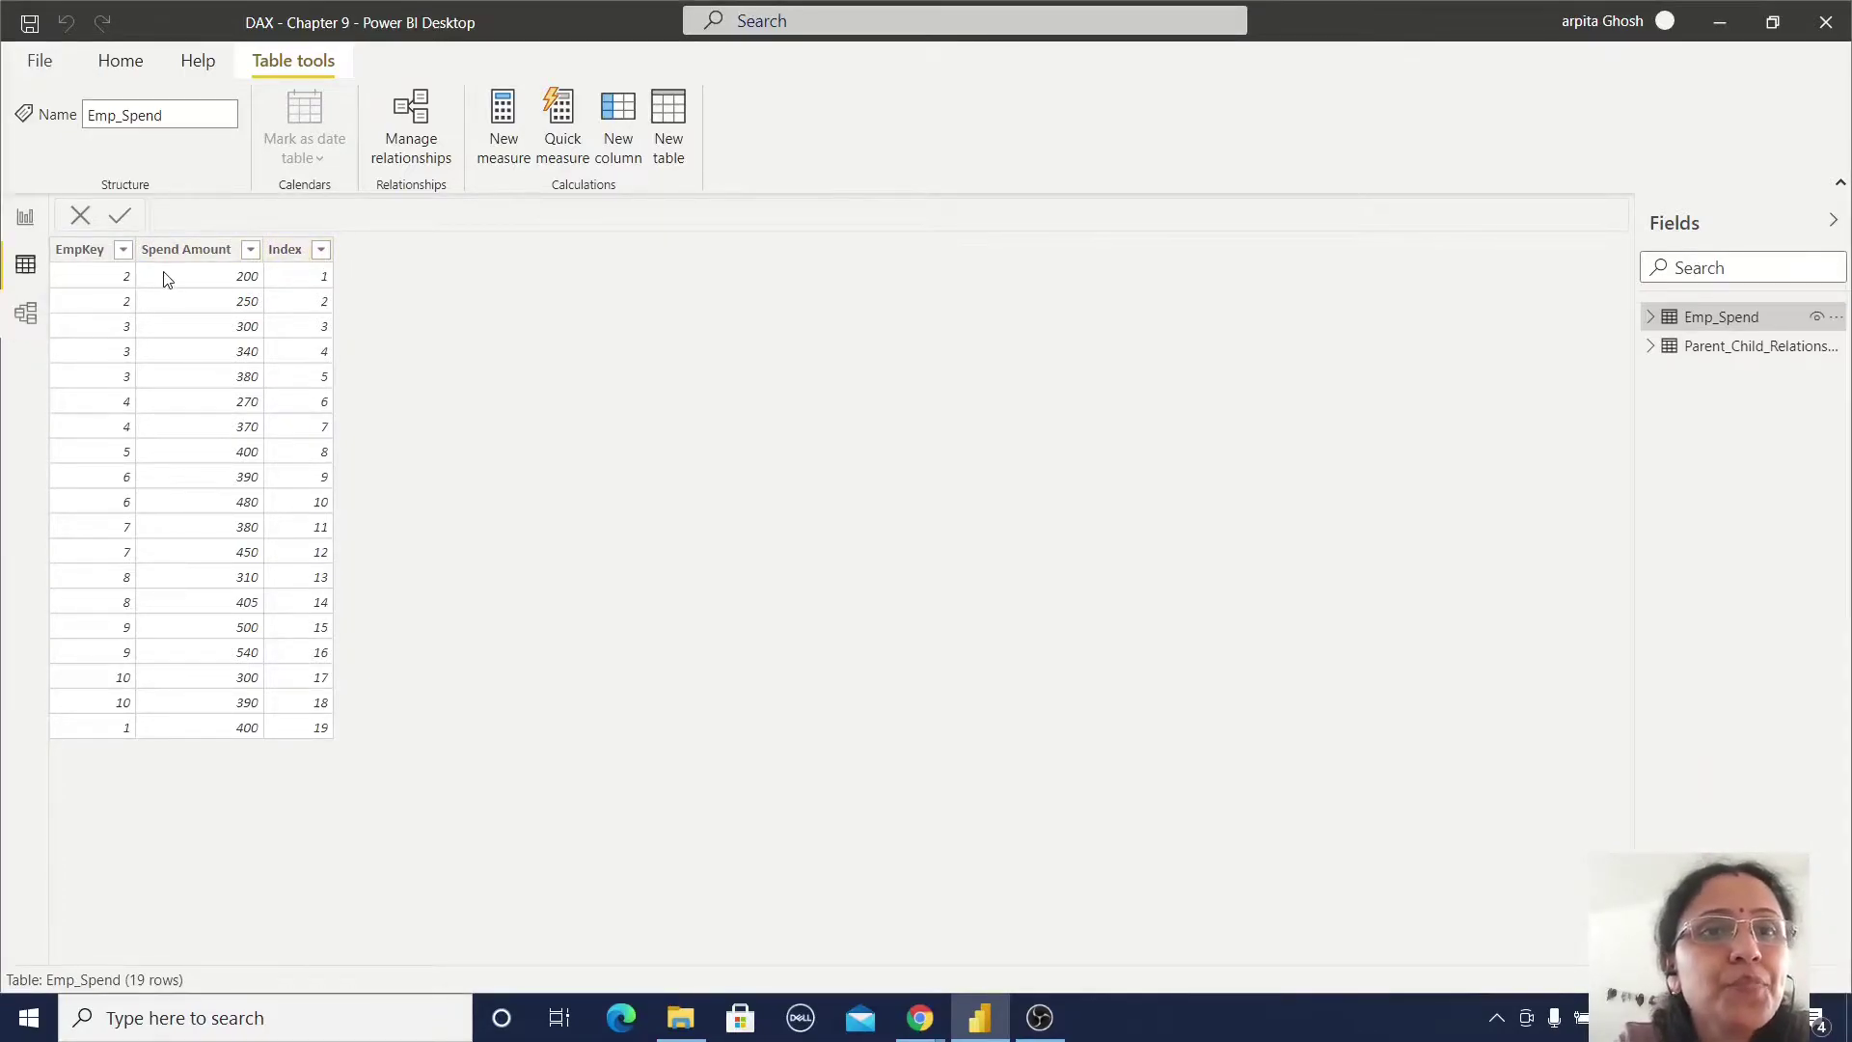
# Open the Power Query Editor and examine the Emp_Spend query's Index column and the options for adding columns
pyautogui.click(116, 62)
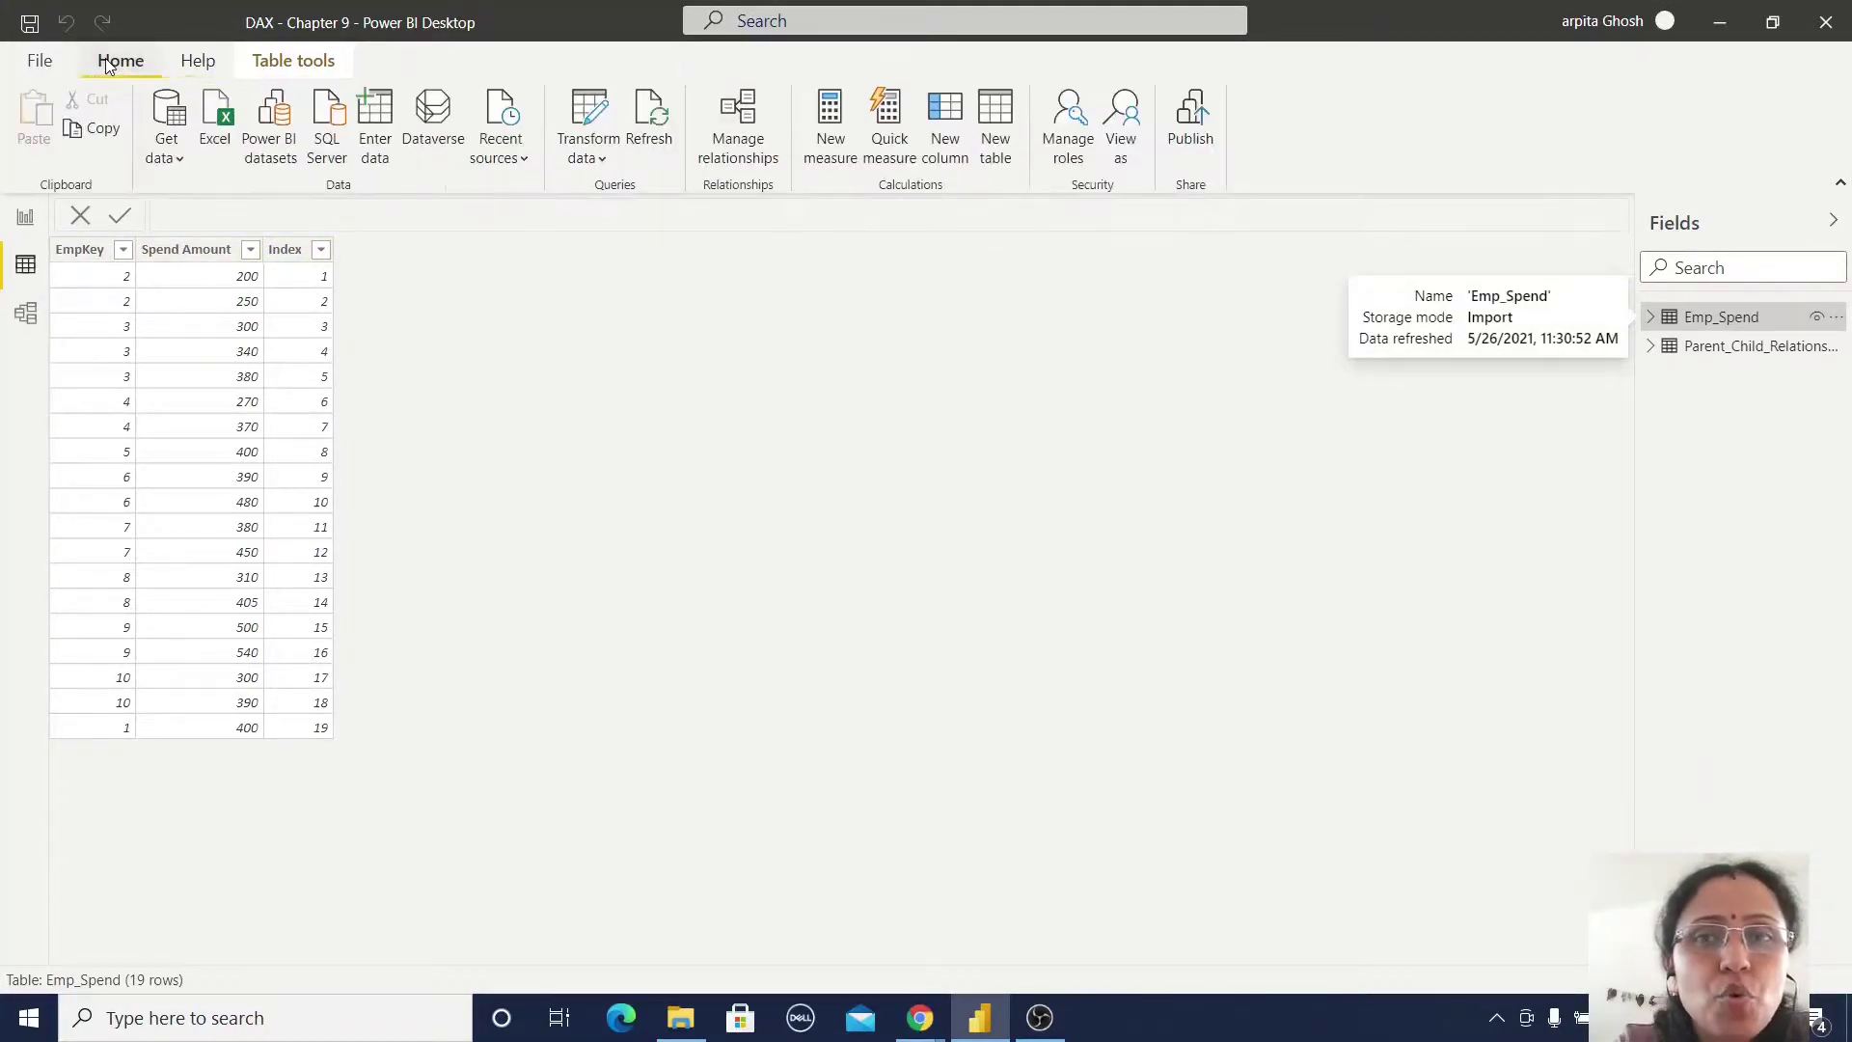
pyautogui.click(589, 108)
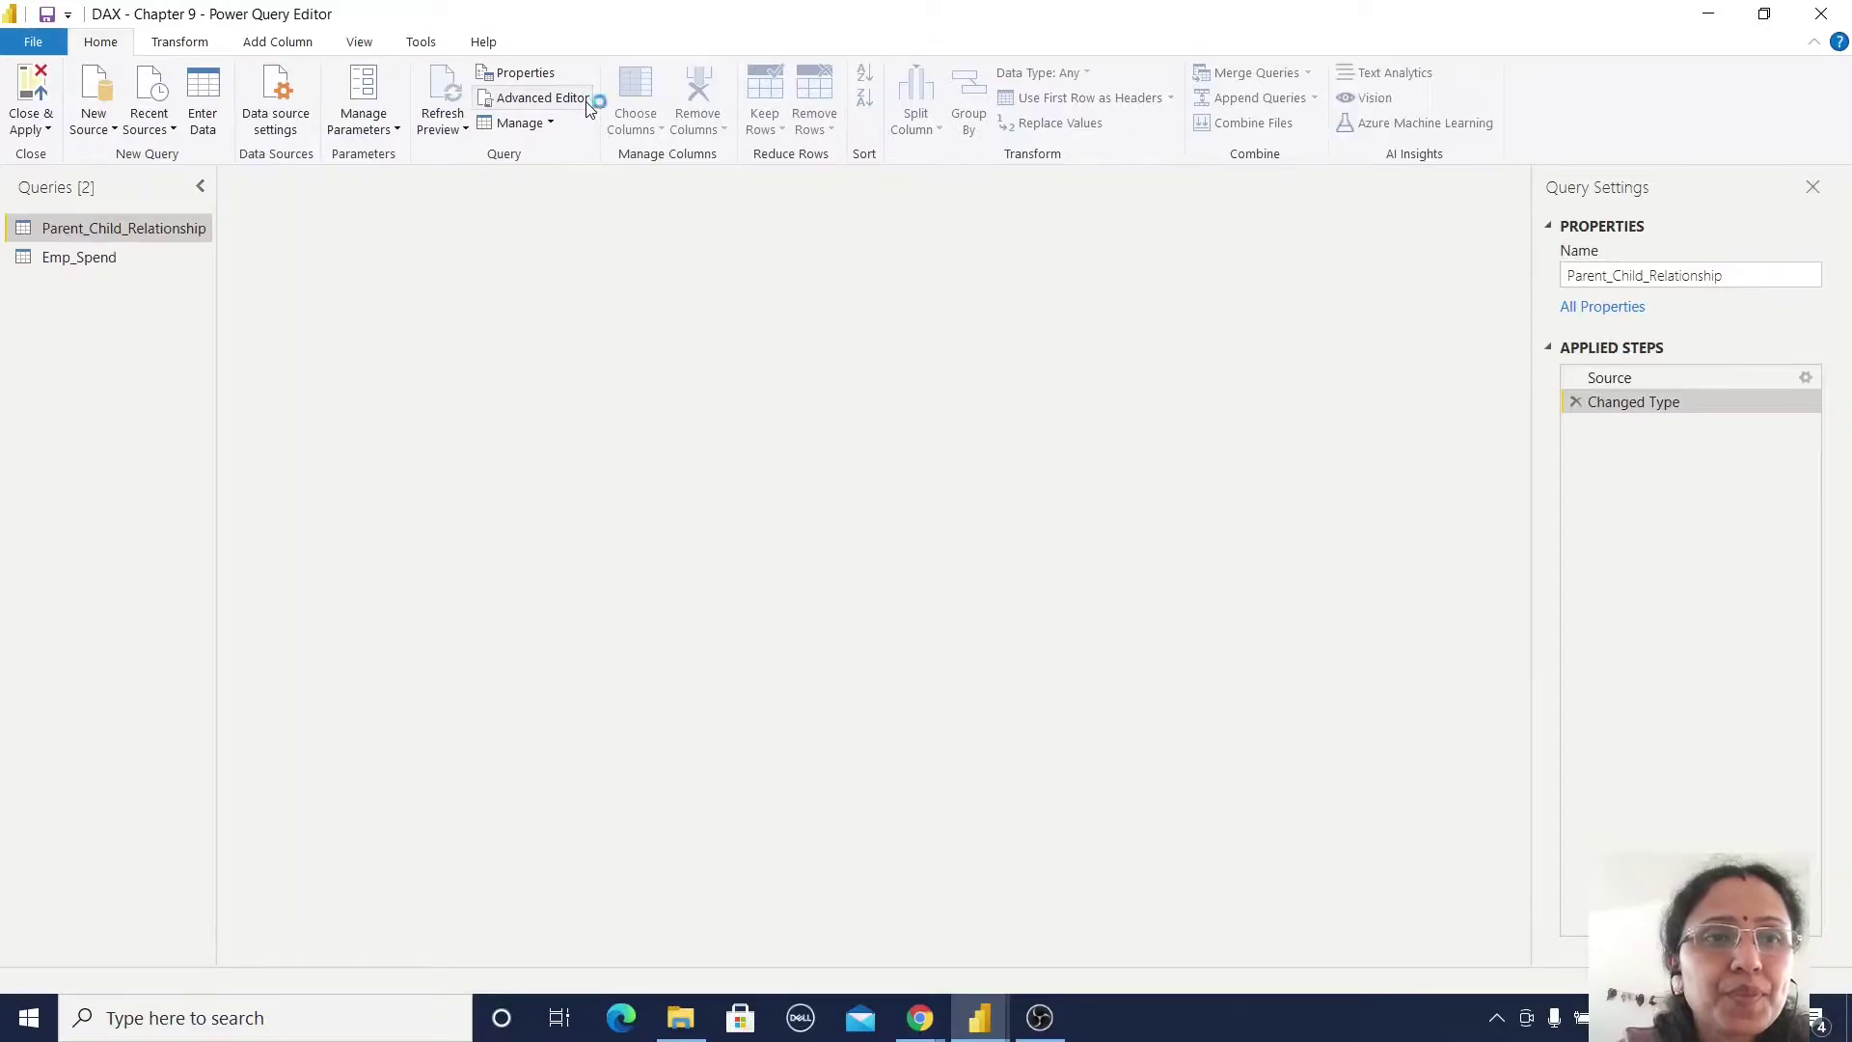
pyautogui.click(70, 256)
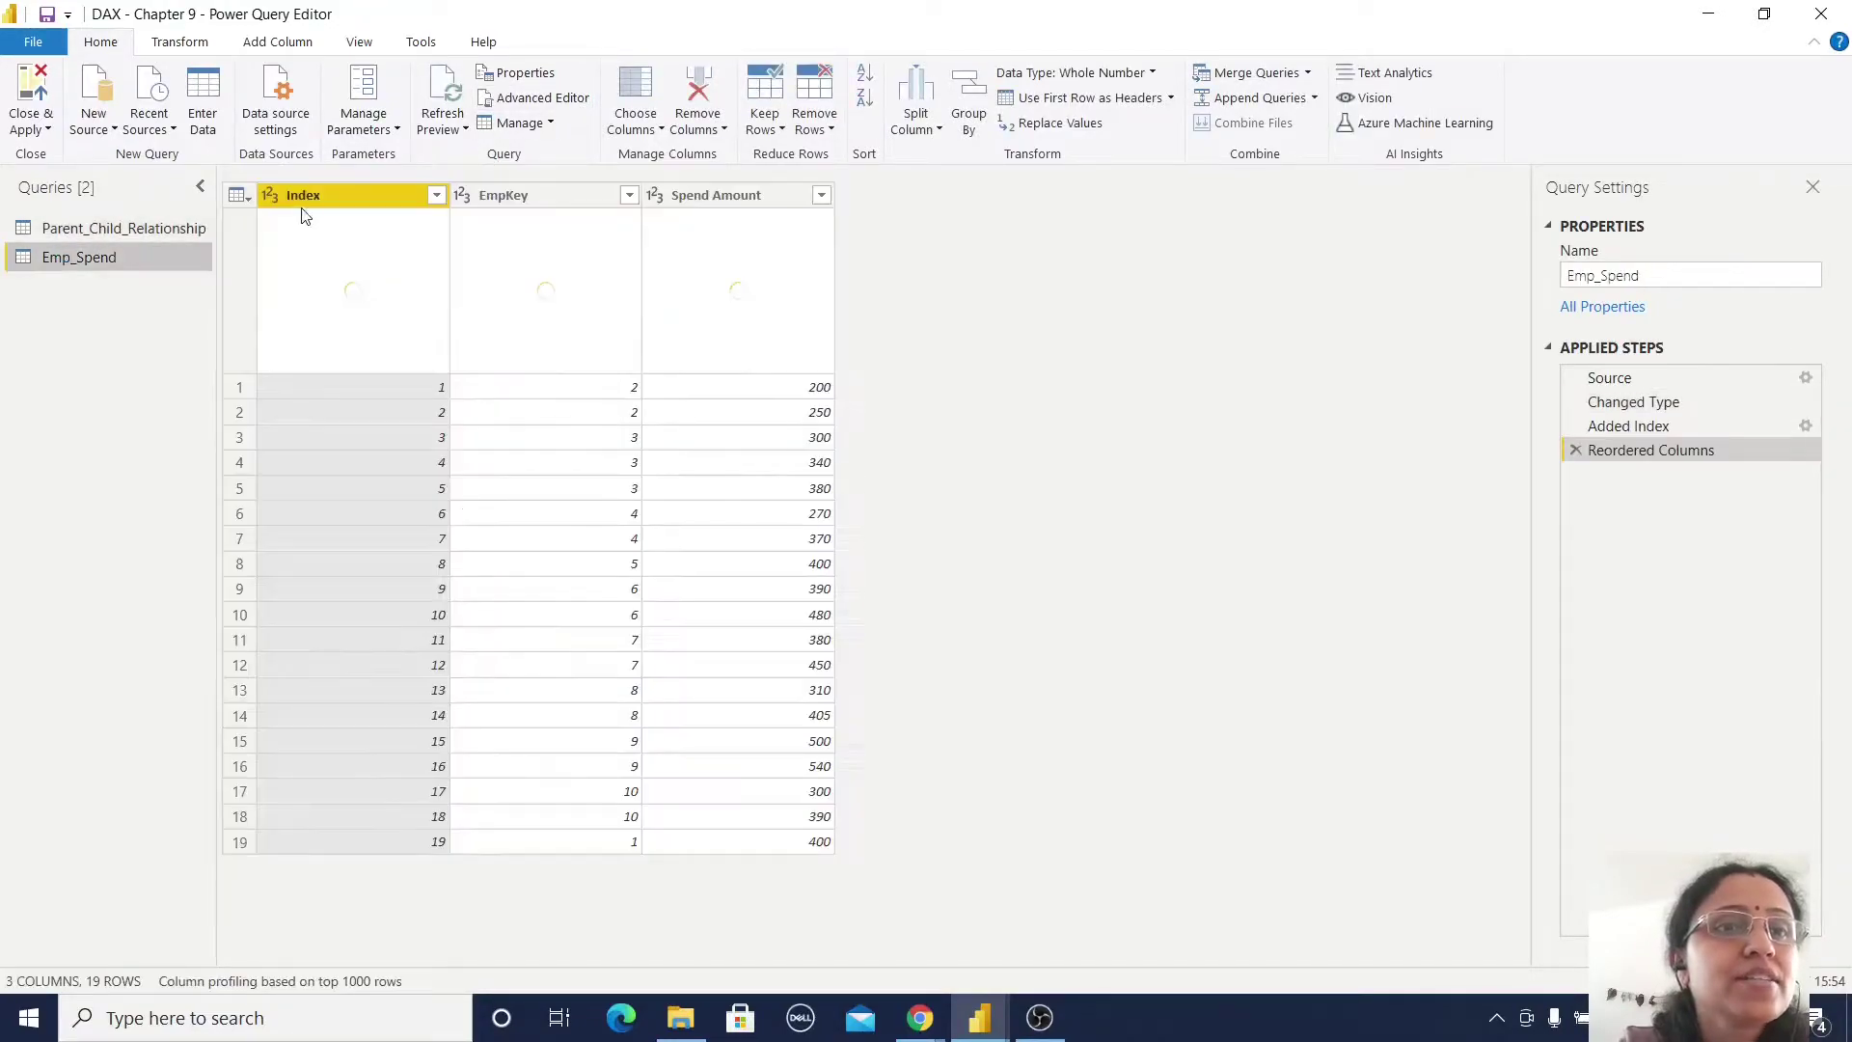
pyautogui.click(291, 49)
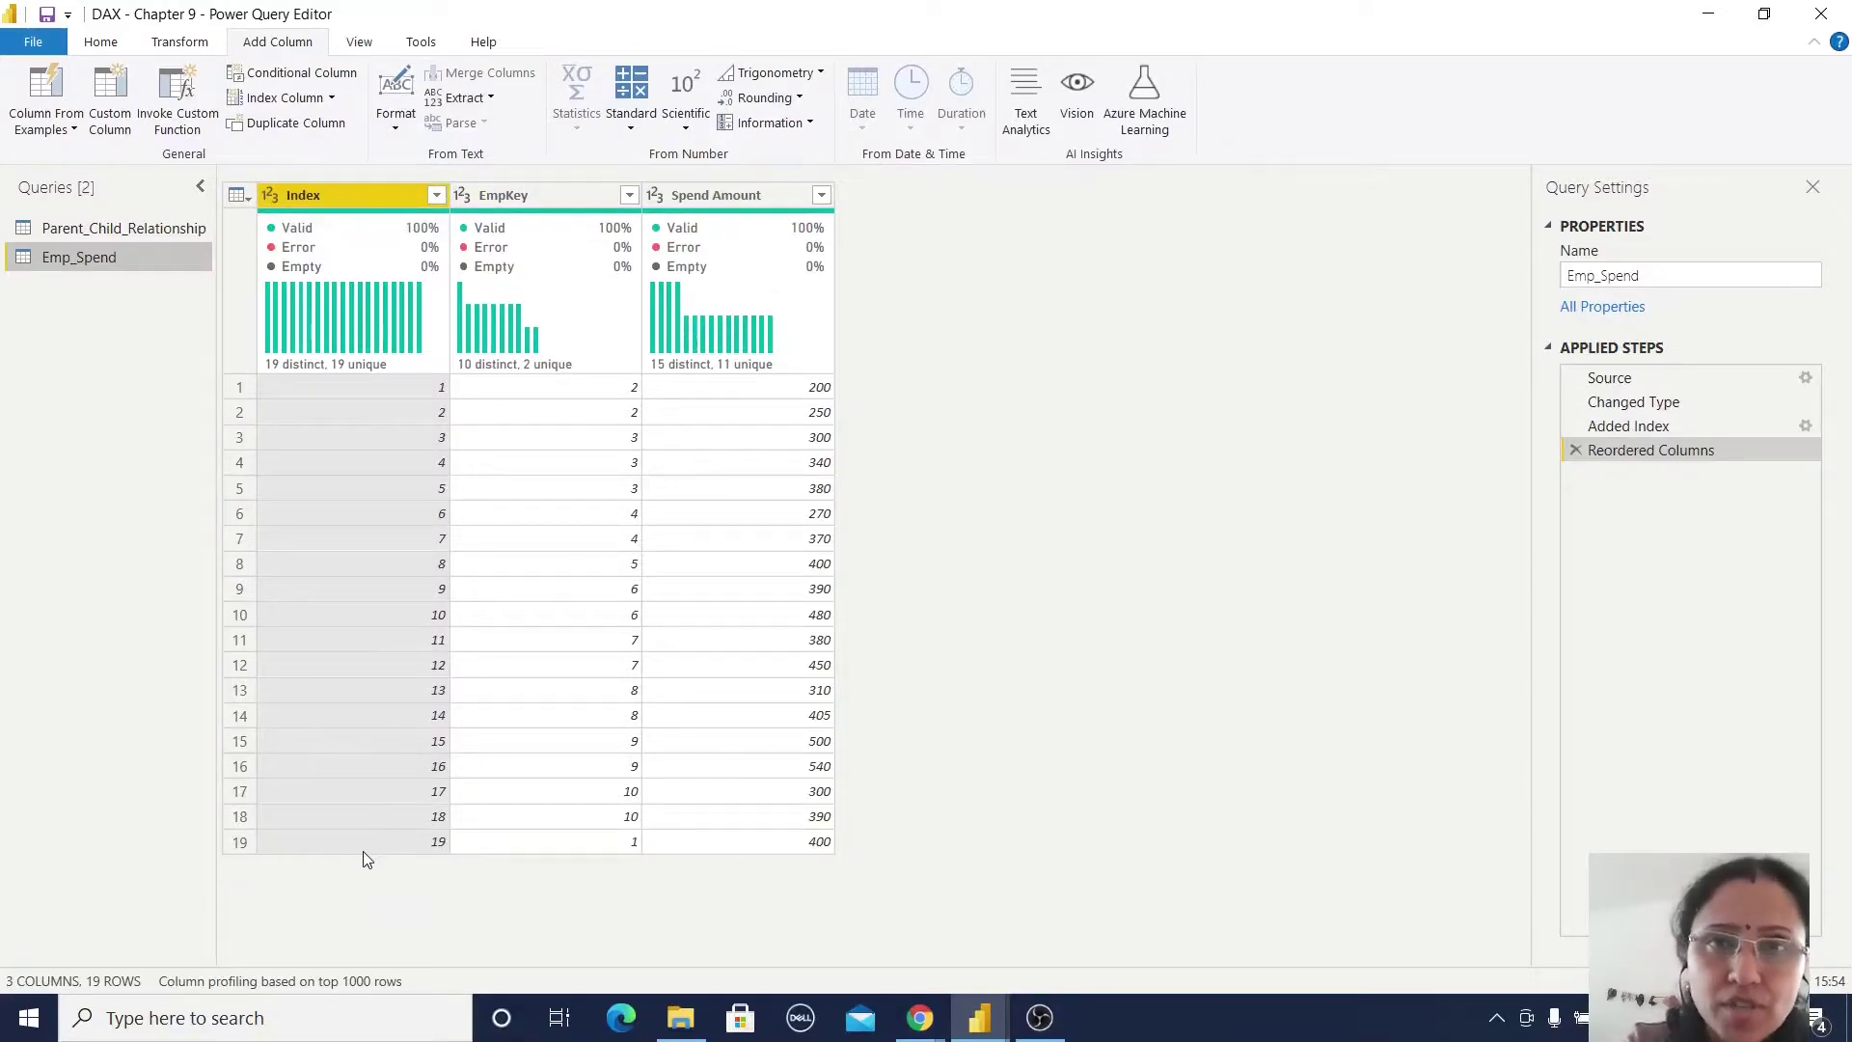
pyautogui.moveTo(384, 237)
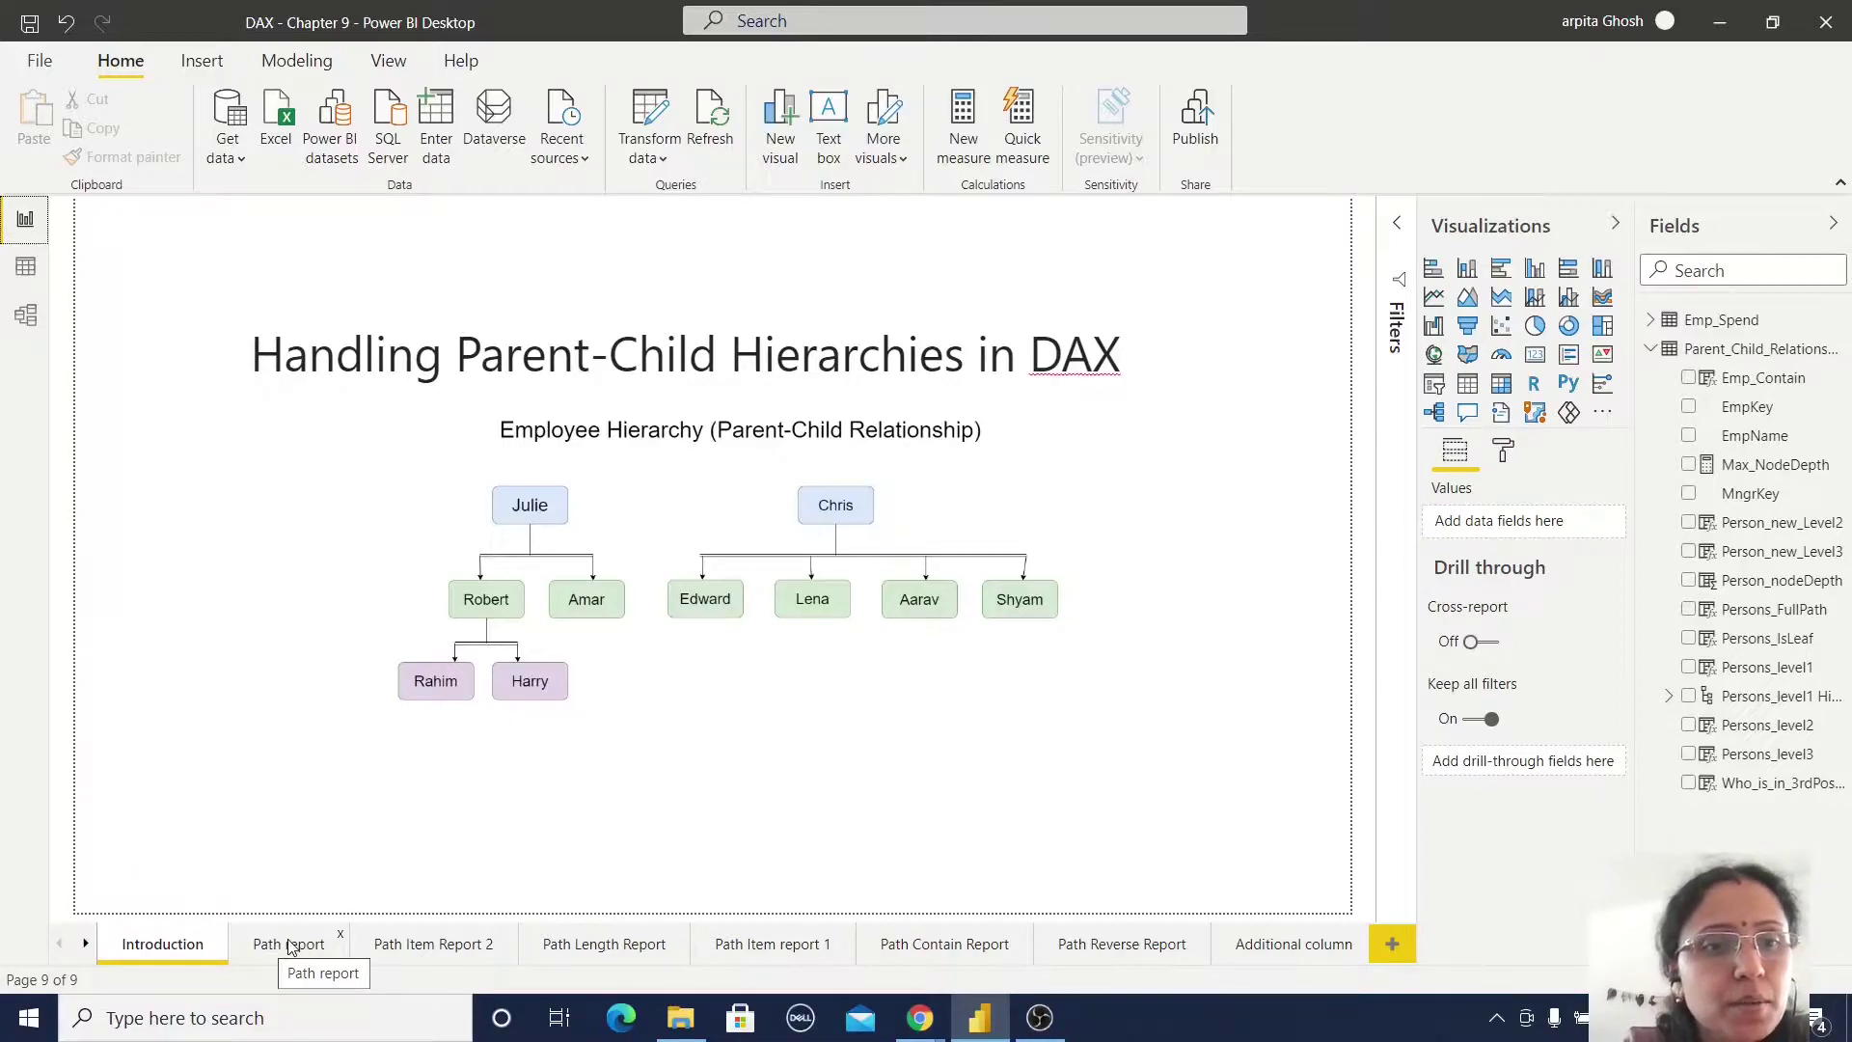
# Examine the Path report page, the DAX formula of the Persons_FullPath column and the Parent_Child_Relationship table's option for a new column
pyautogui.click(291, 945)
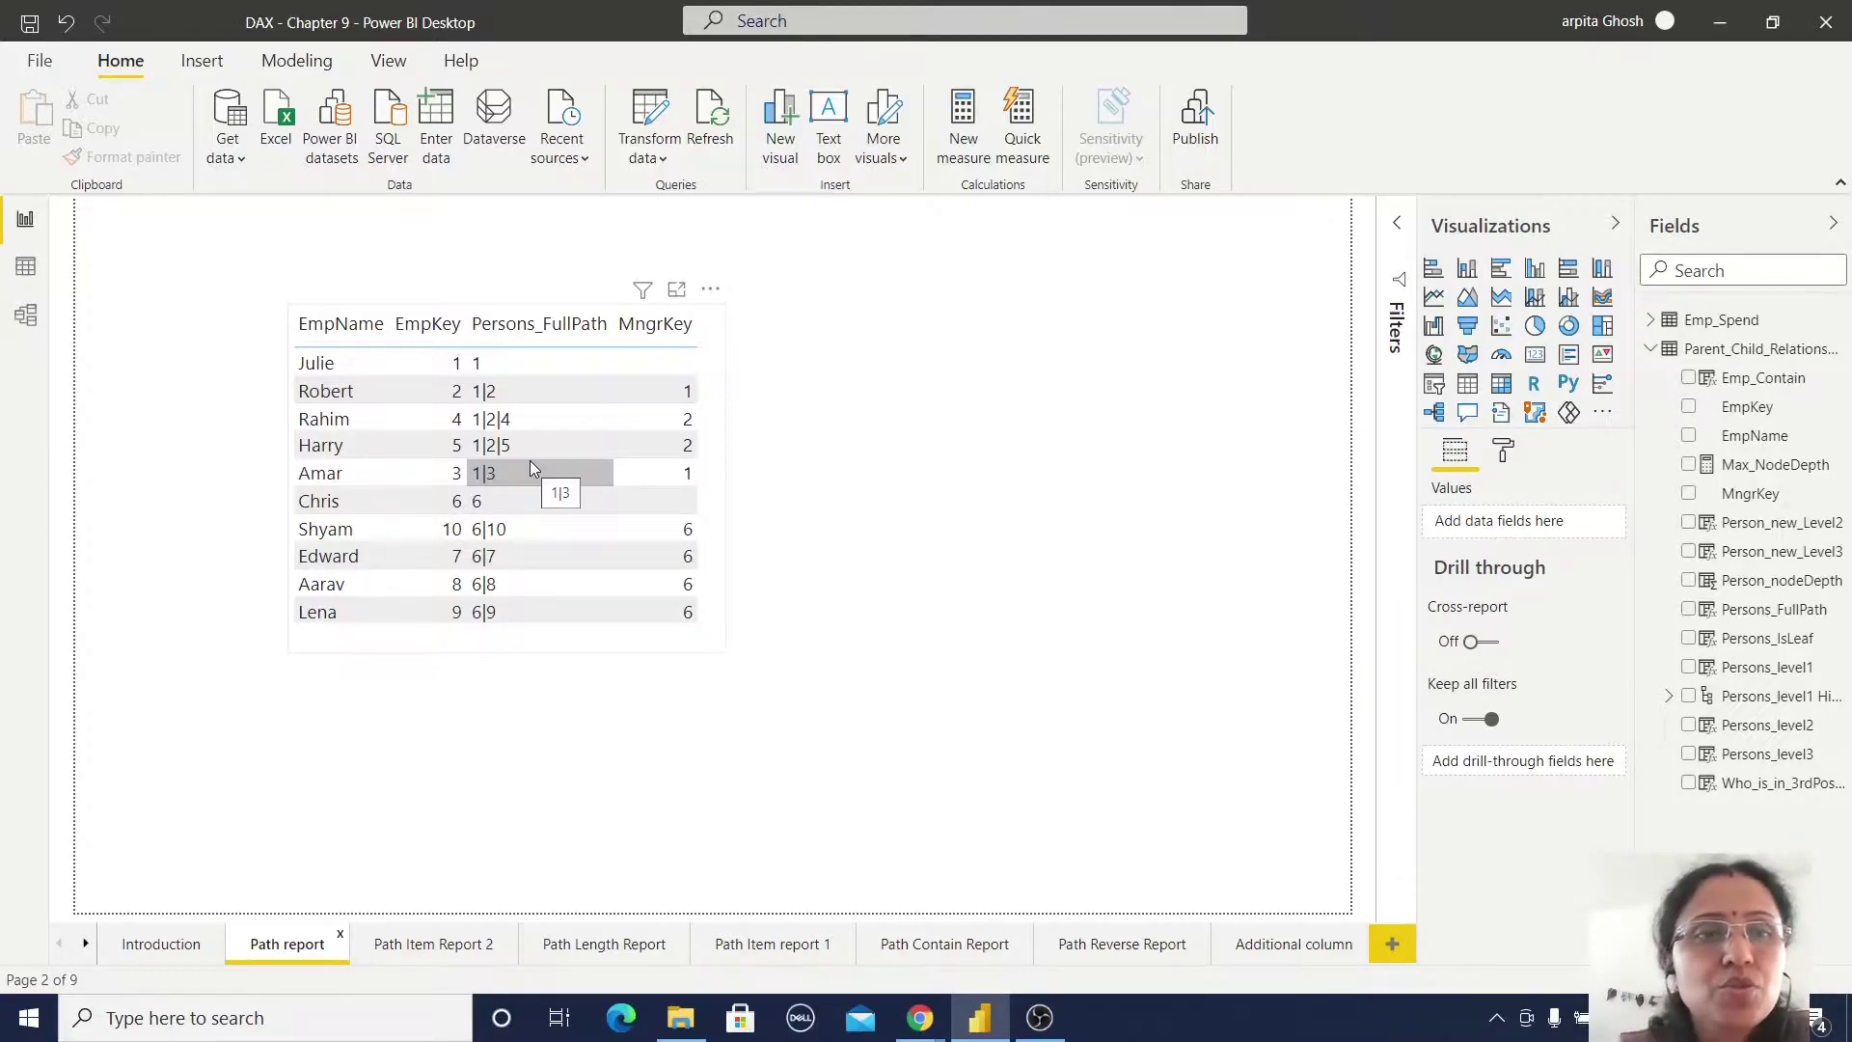
pyautogui.click(1780, 613)
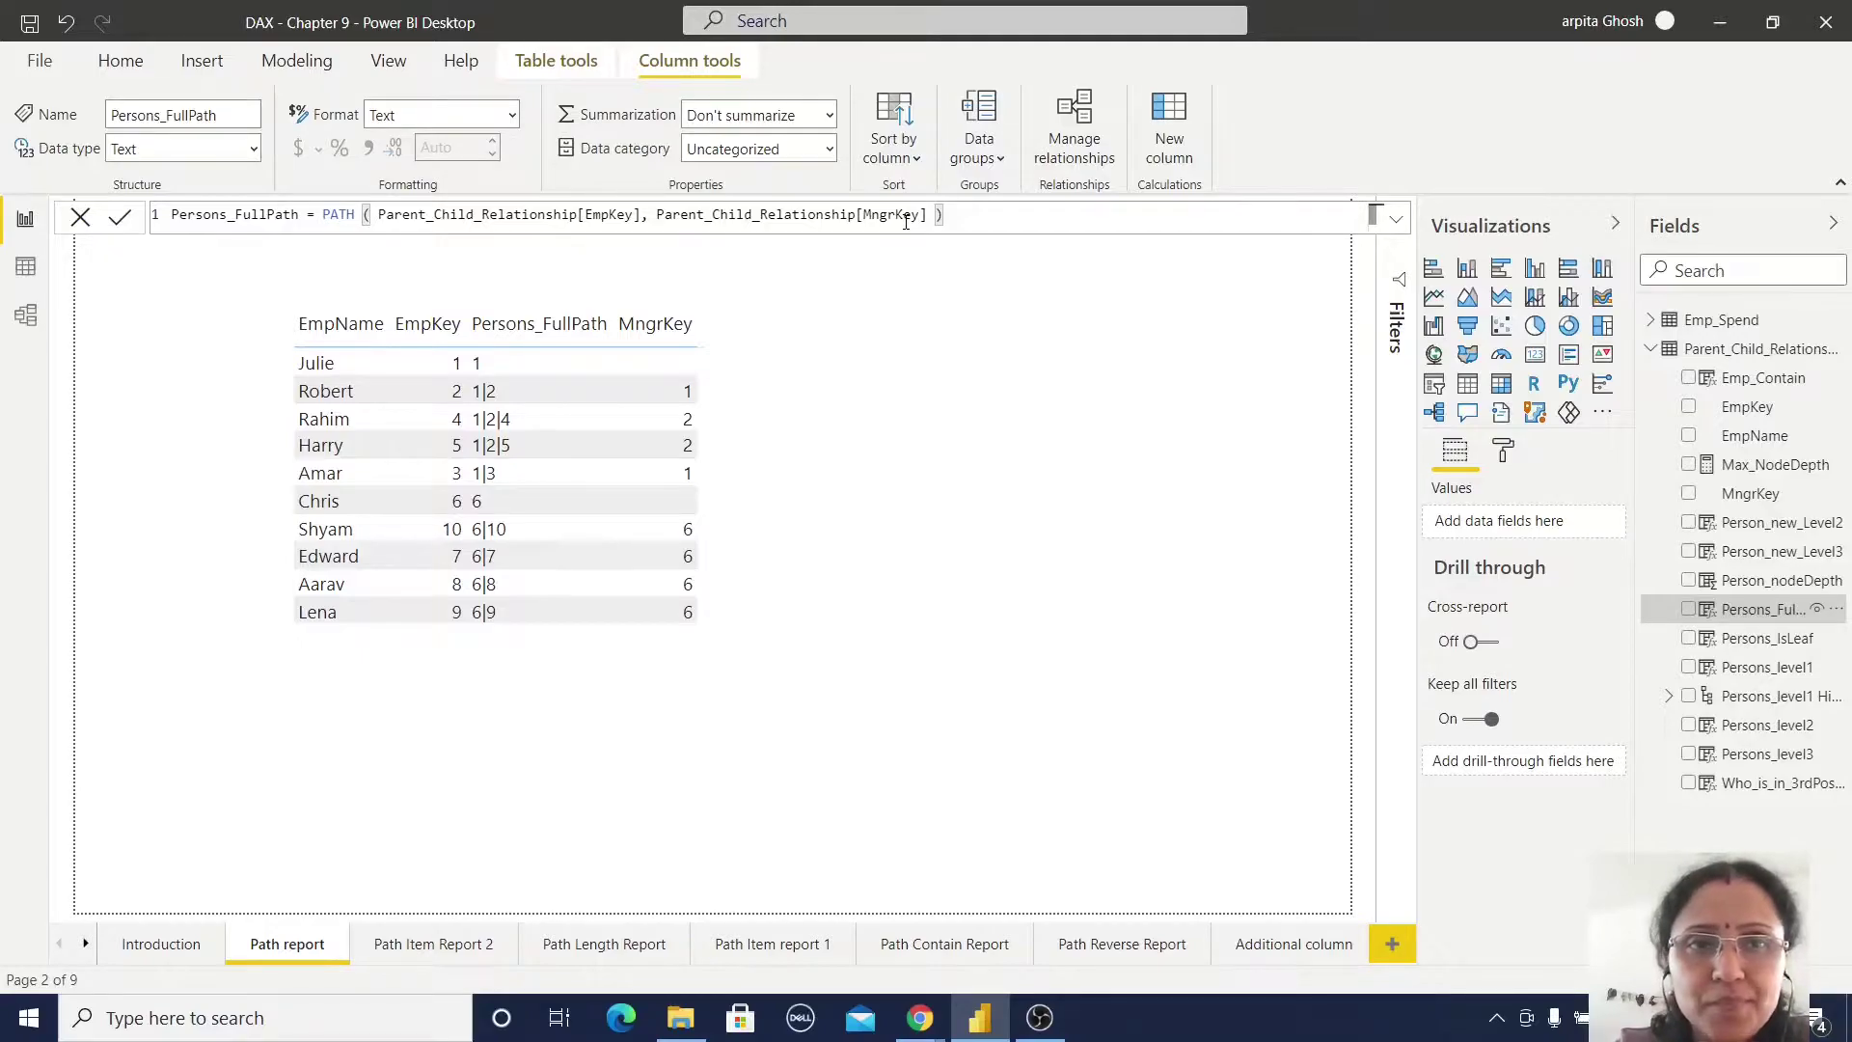
pyautogui.click(719, 351)
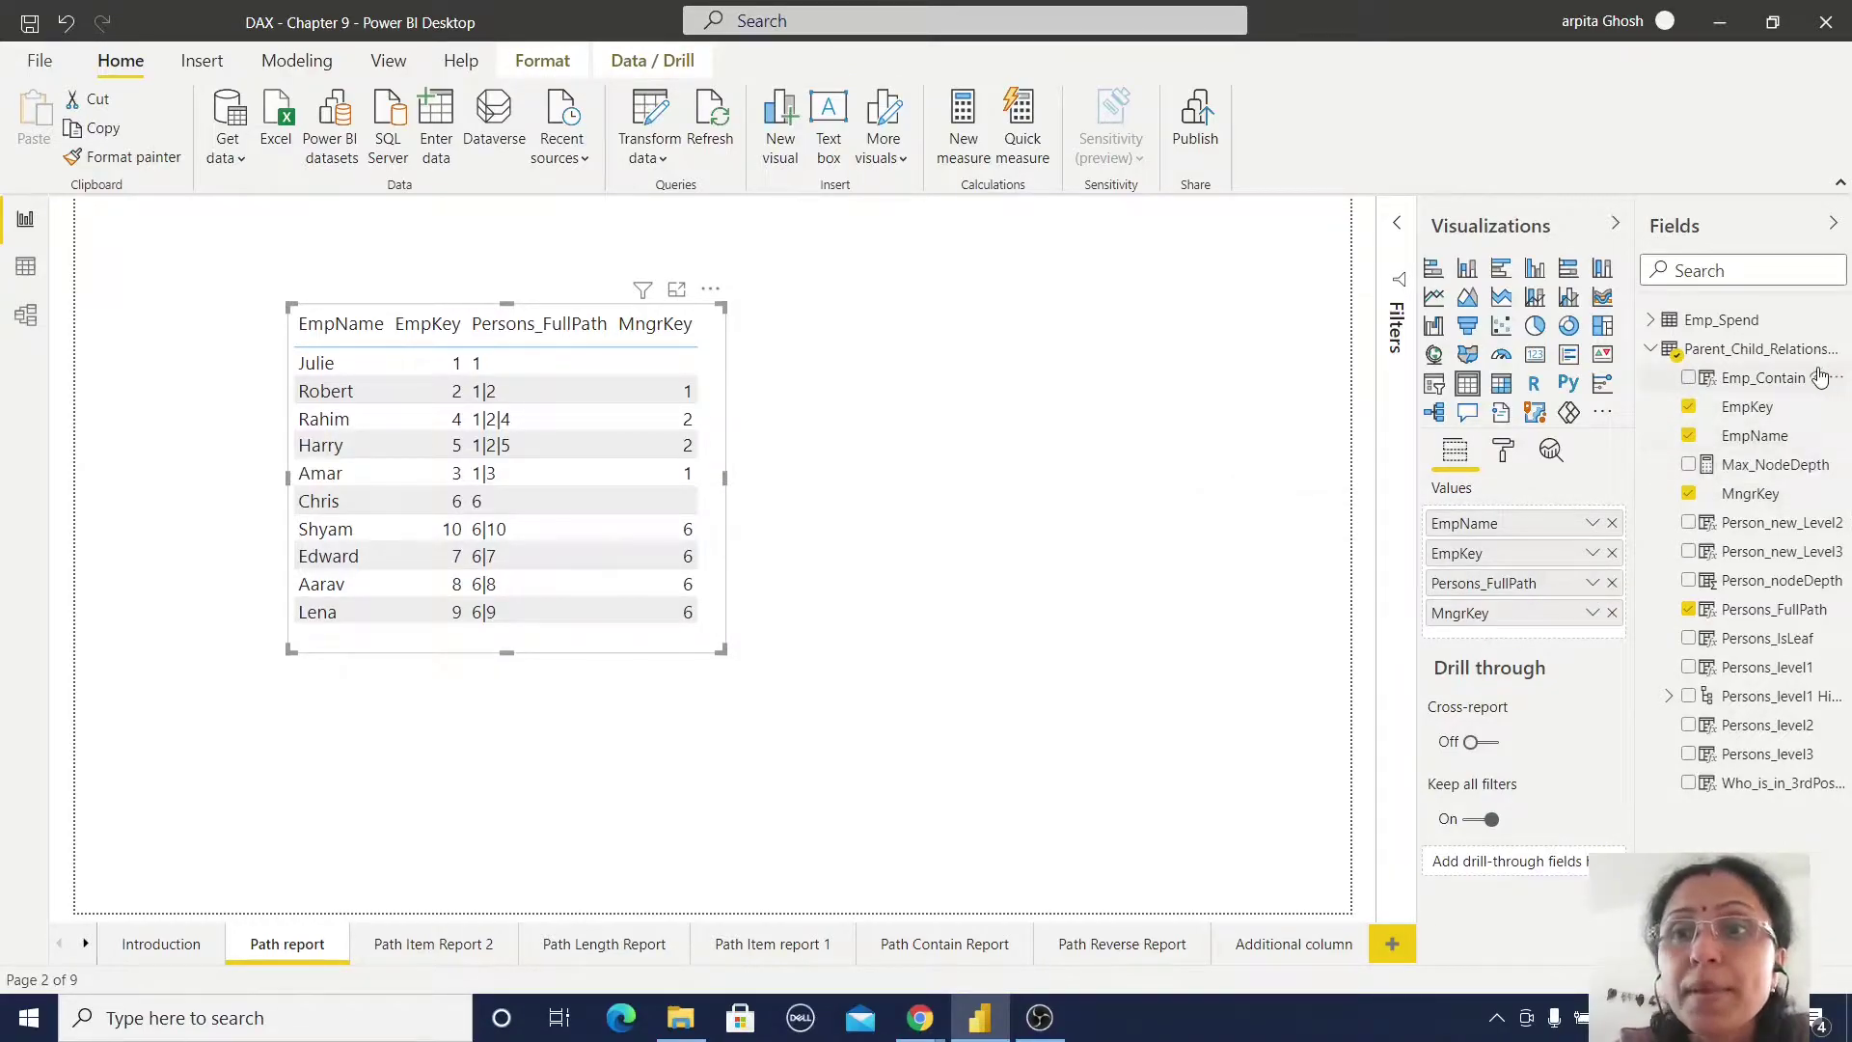
pyautogui.rightClick(1757, 351)
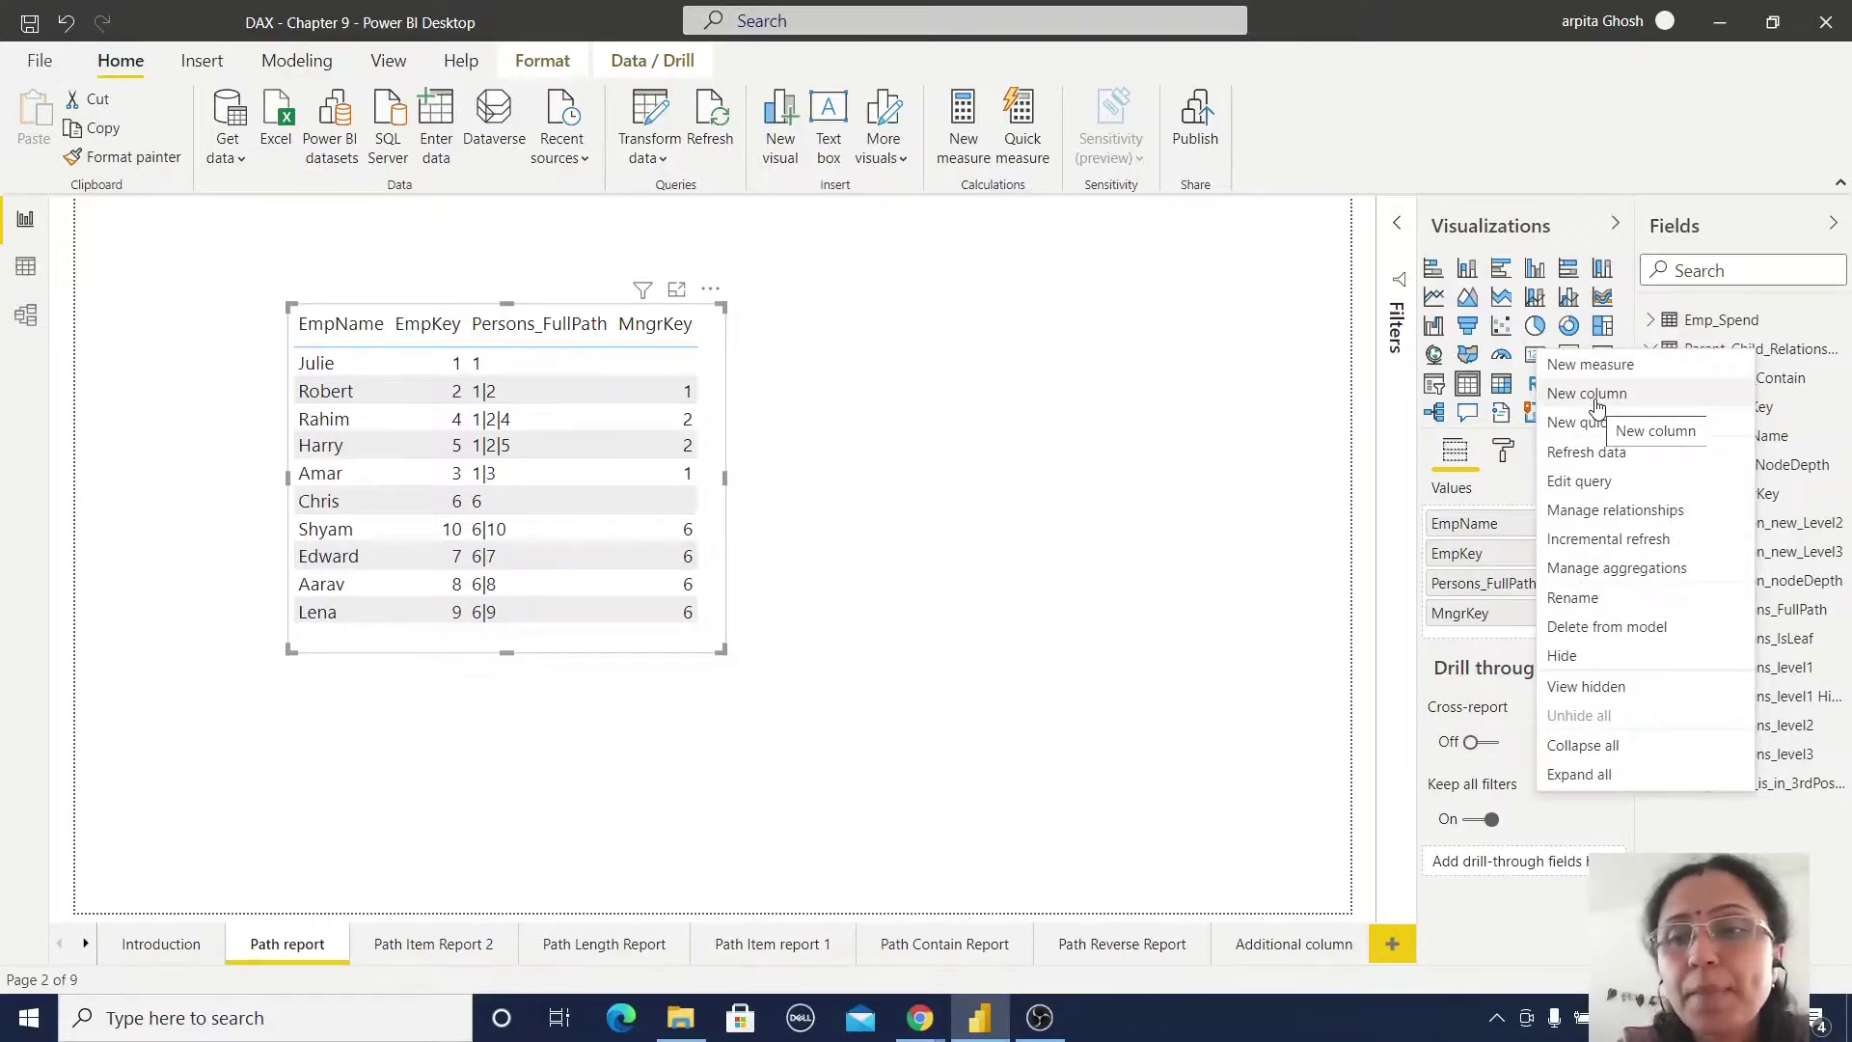
pyautogui.click(991, 496)
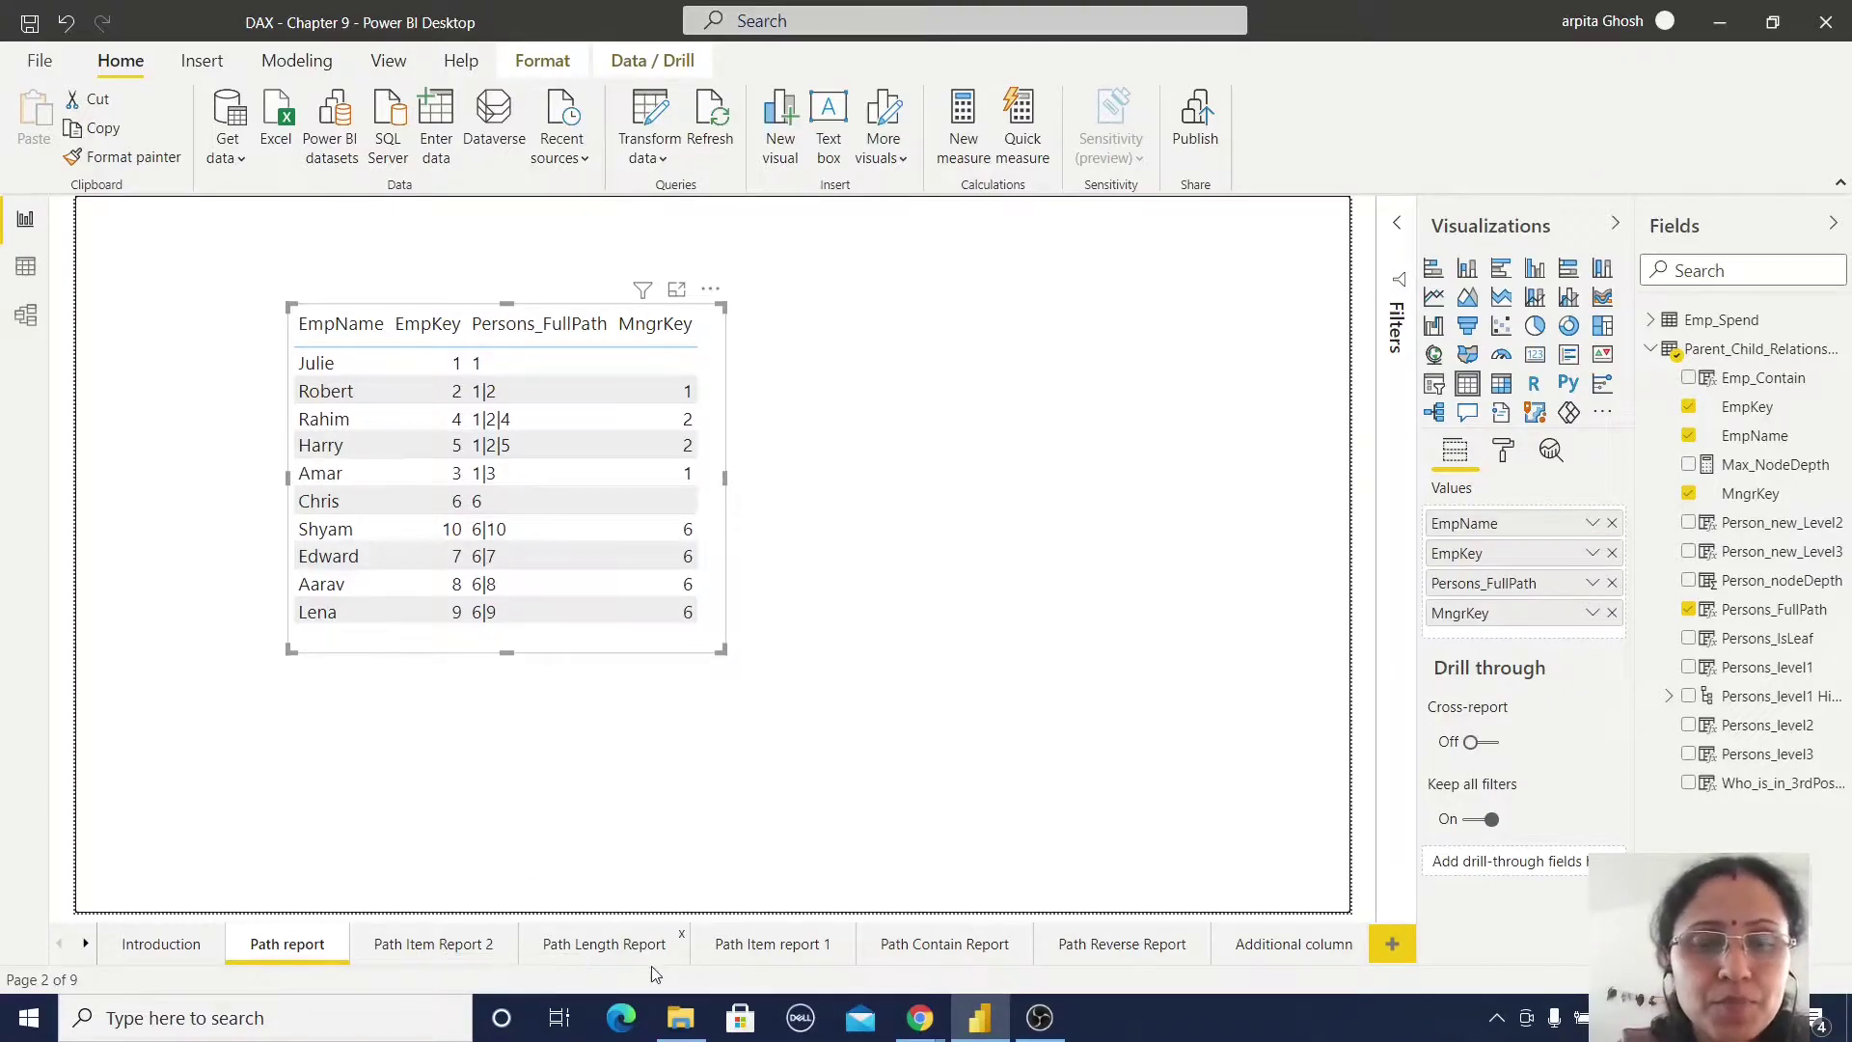
# Examine the DAX formulas of Persons_level1, Persons_level2 and Persons_level3 and their table on the Path Item report 1 page
pyautogui.click(788, 946)
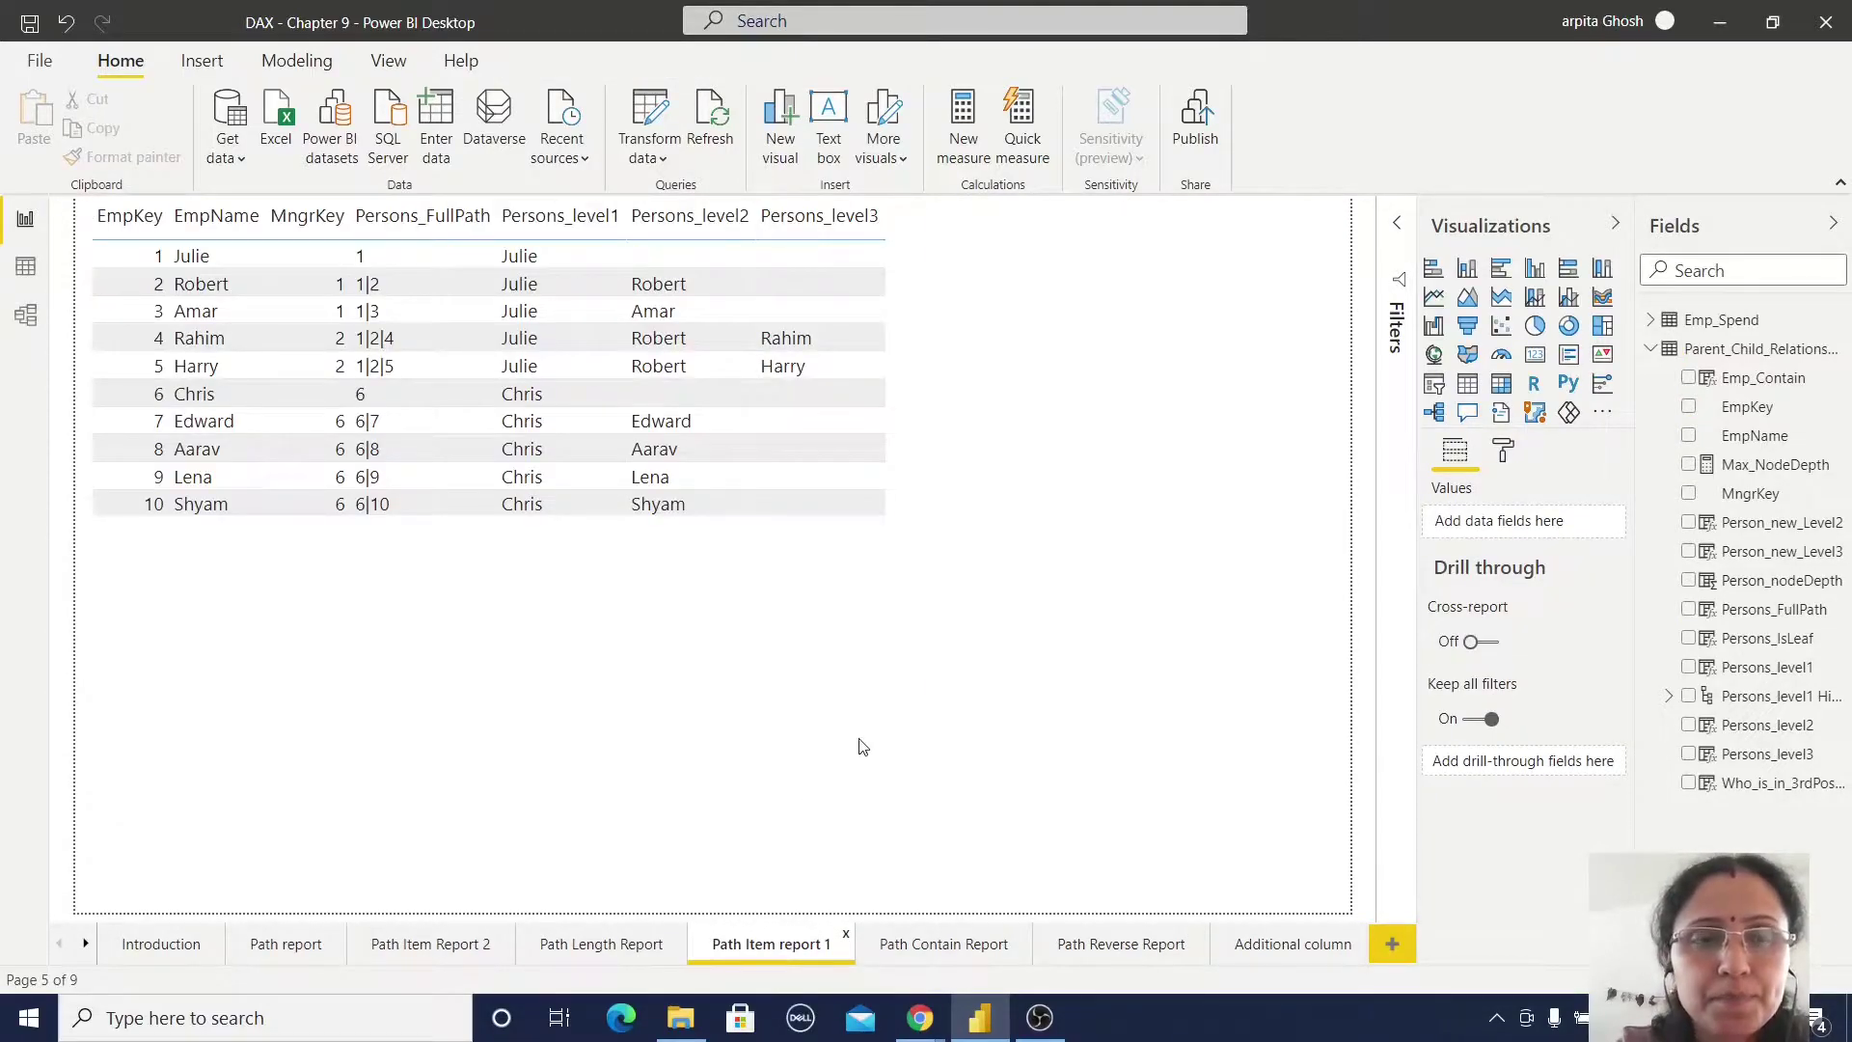
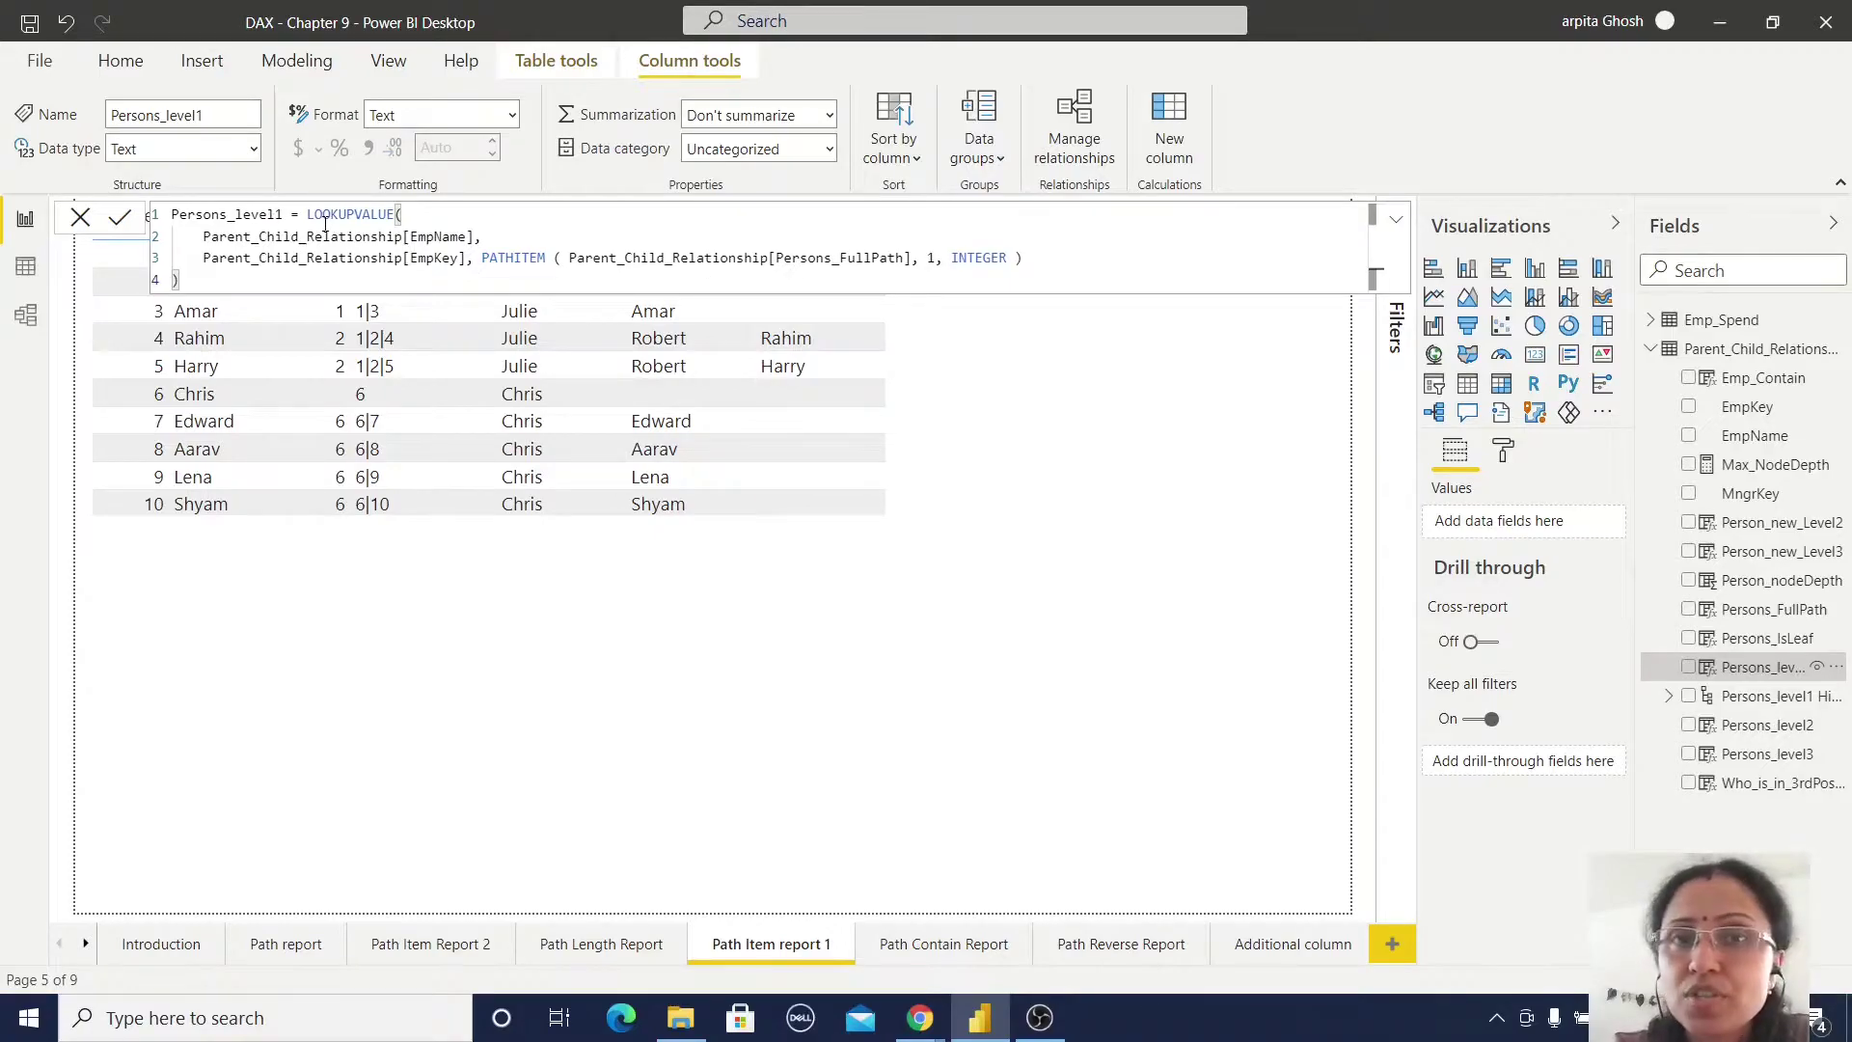
pyautogui.click(880, 618)
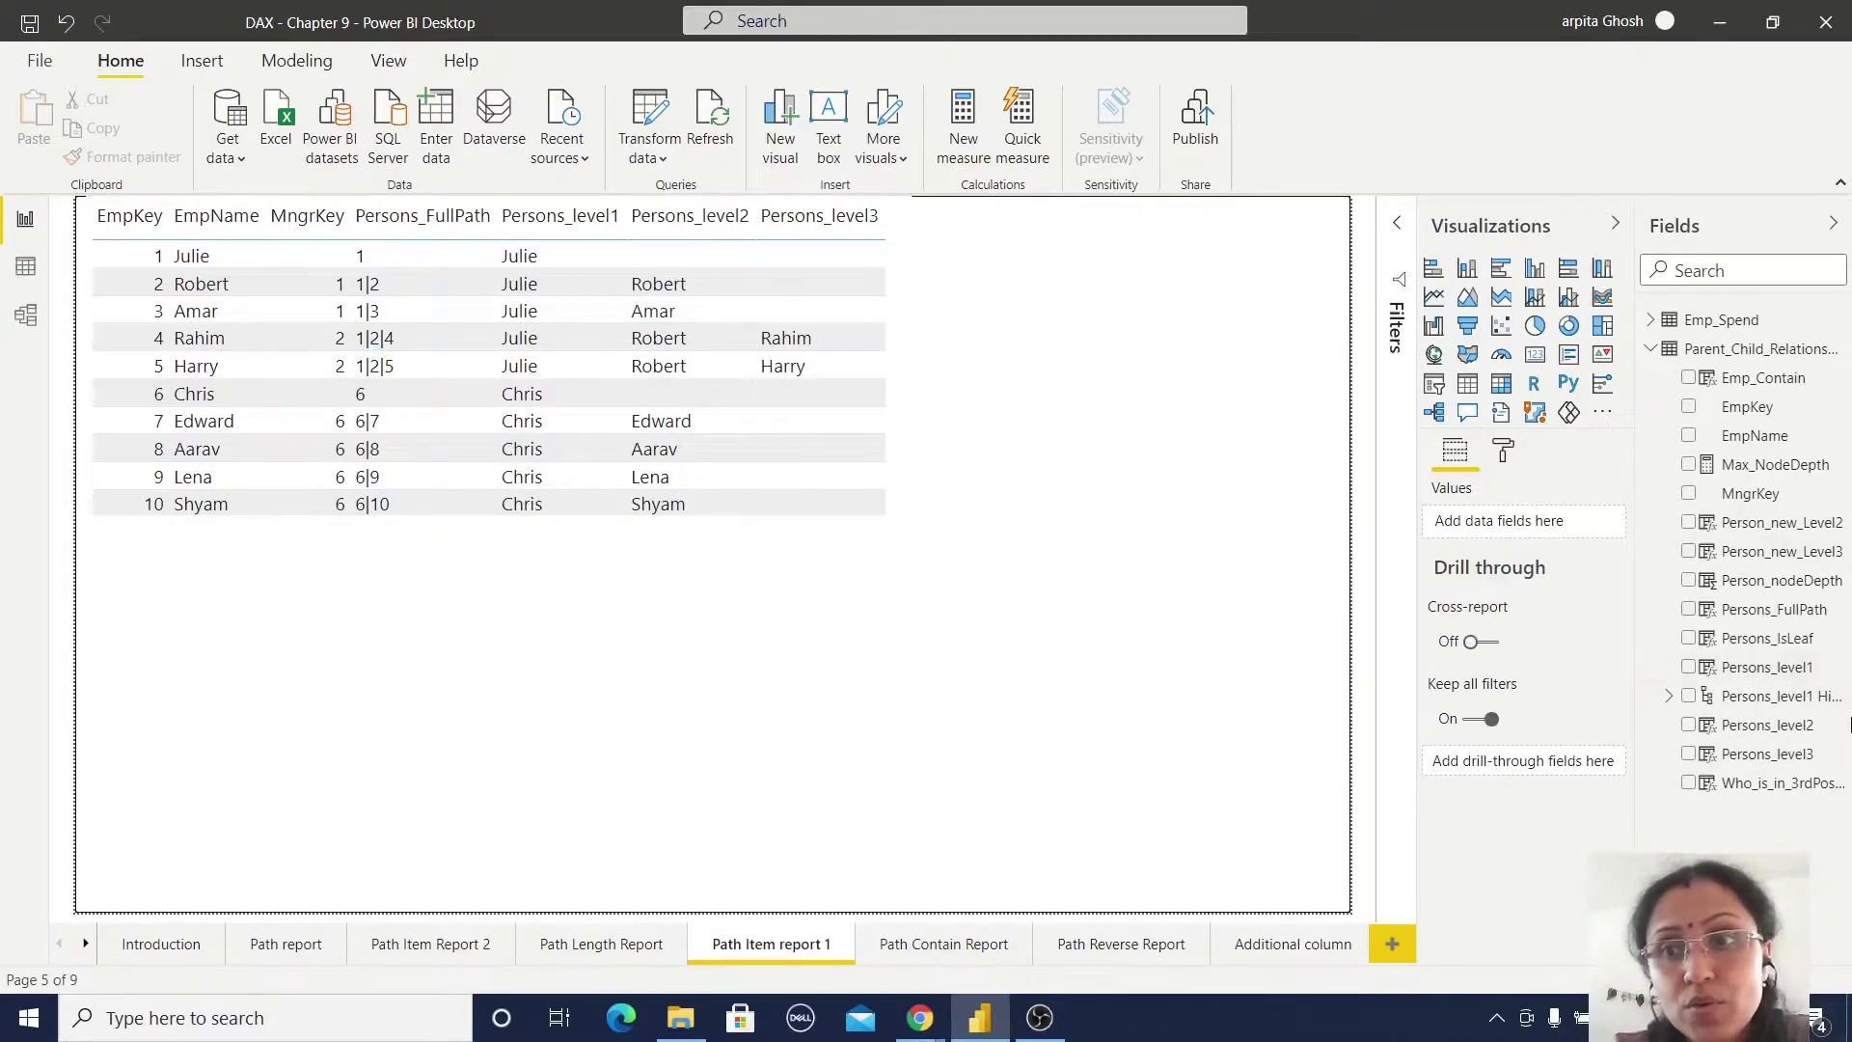
pyautogui.click(1746, 729)
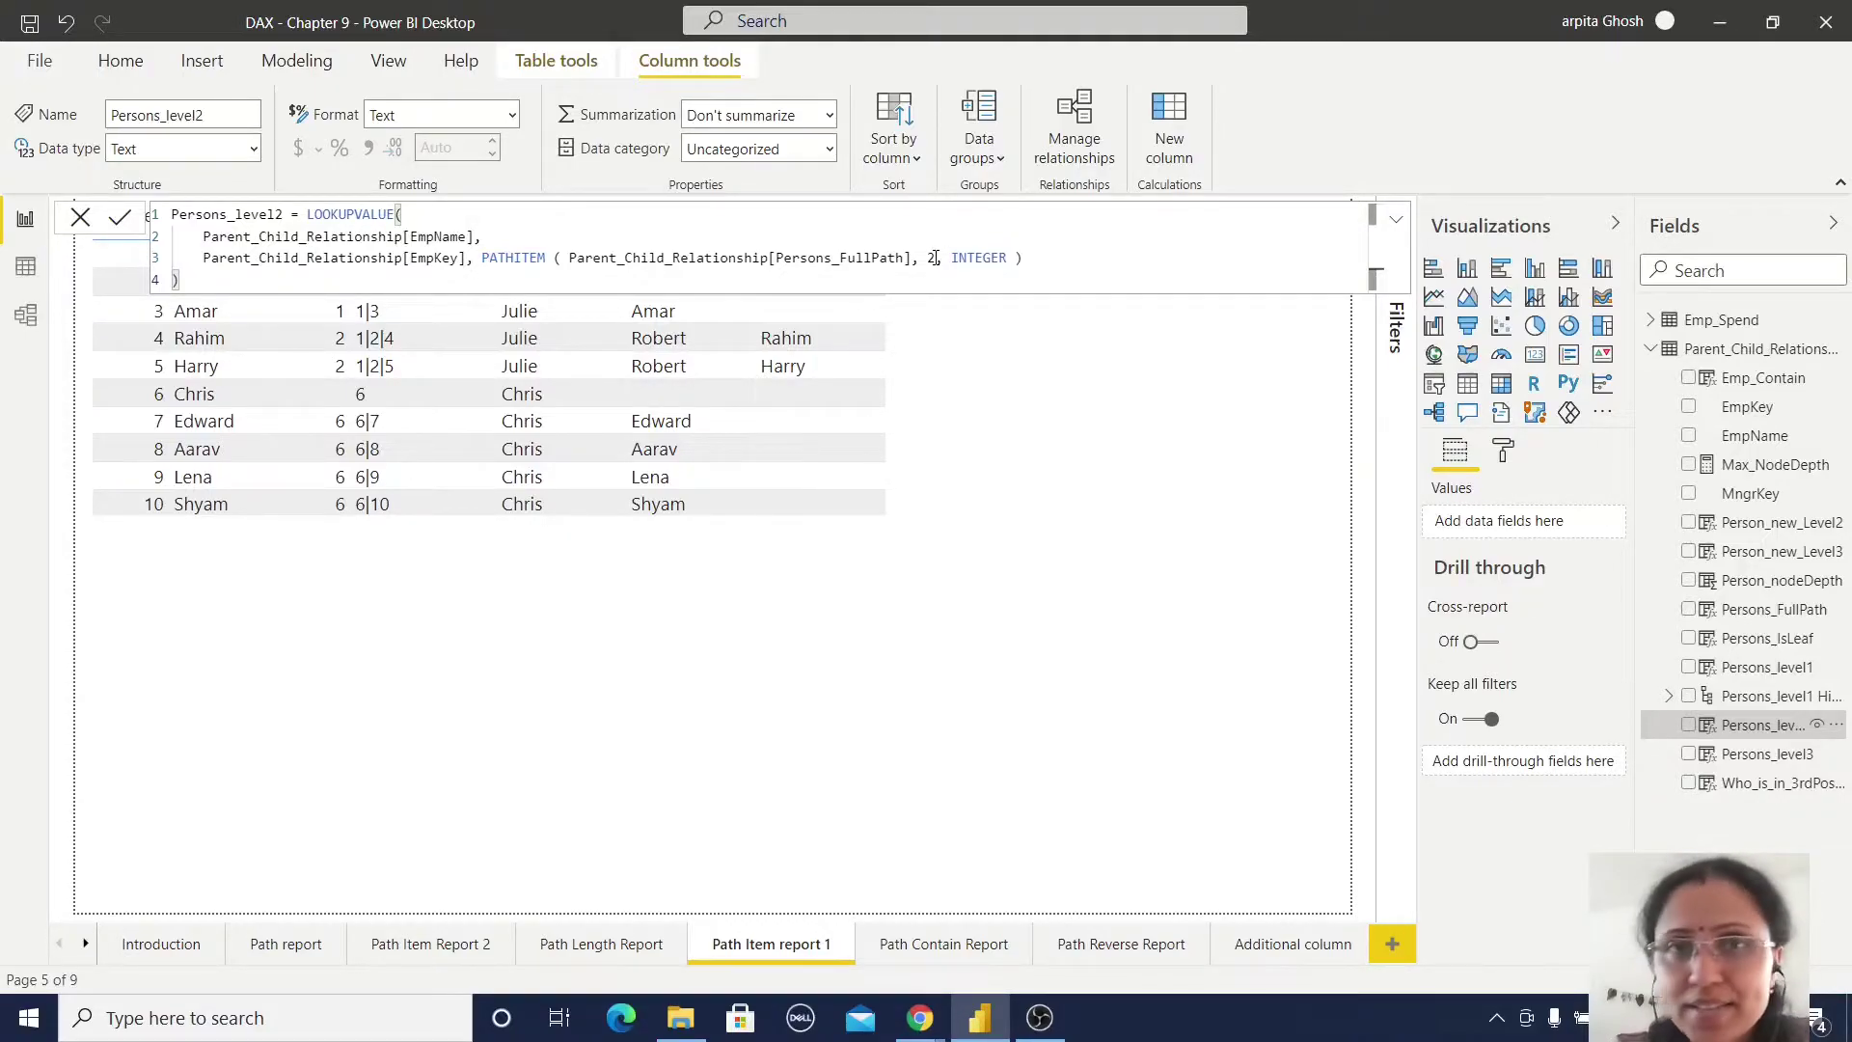
pyautogui.click(1765, 755)
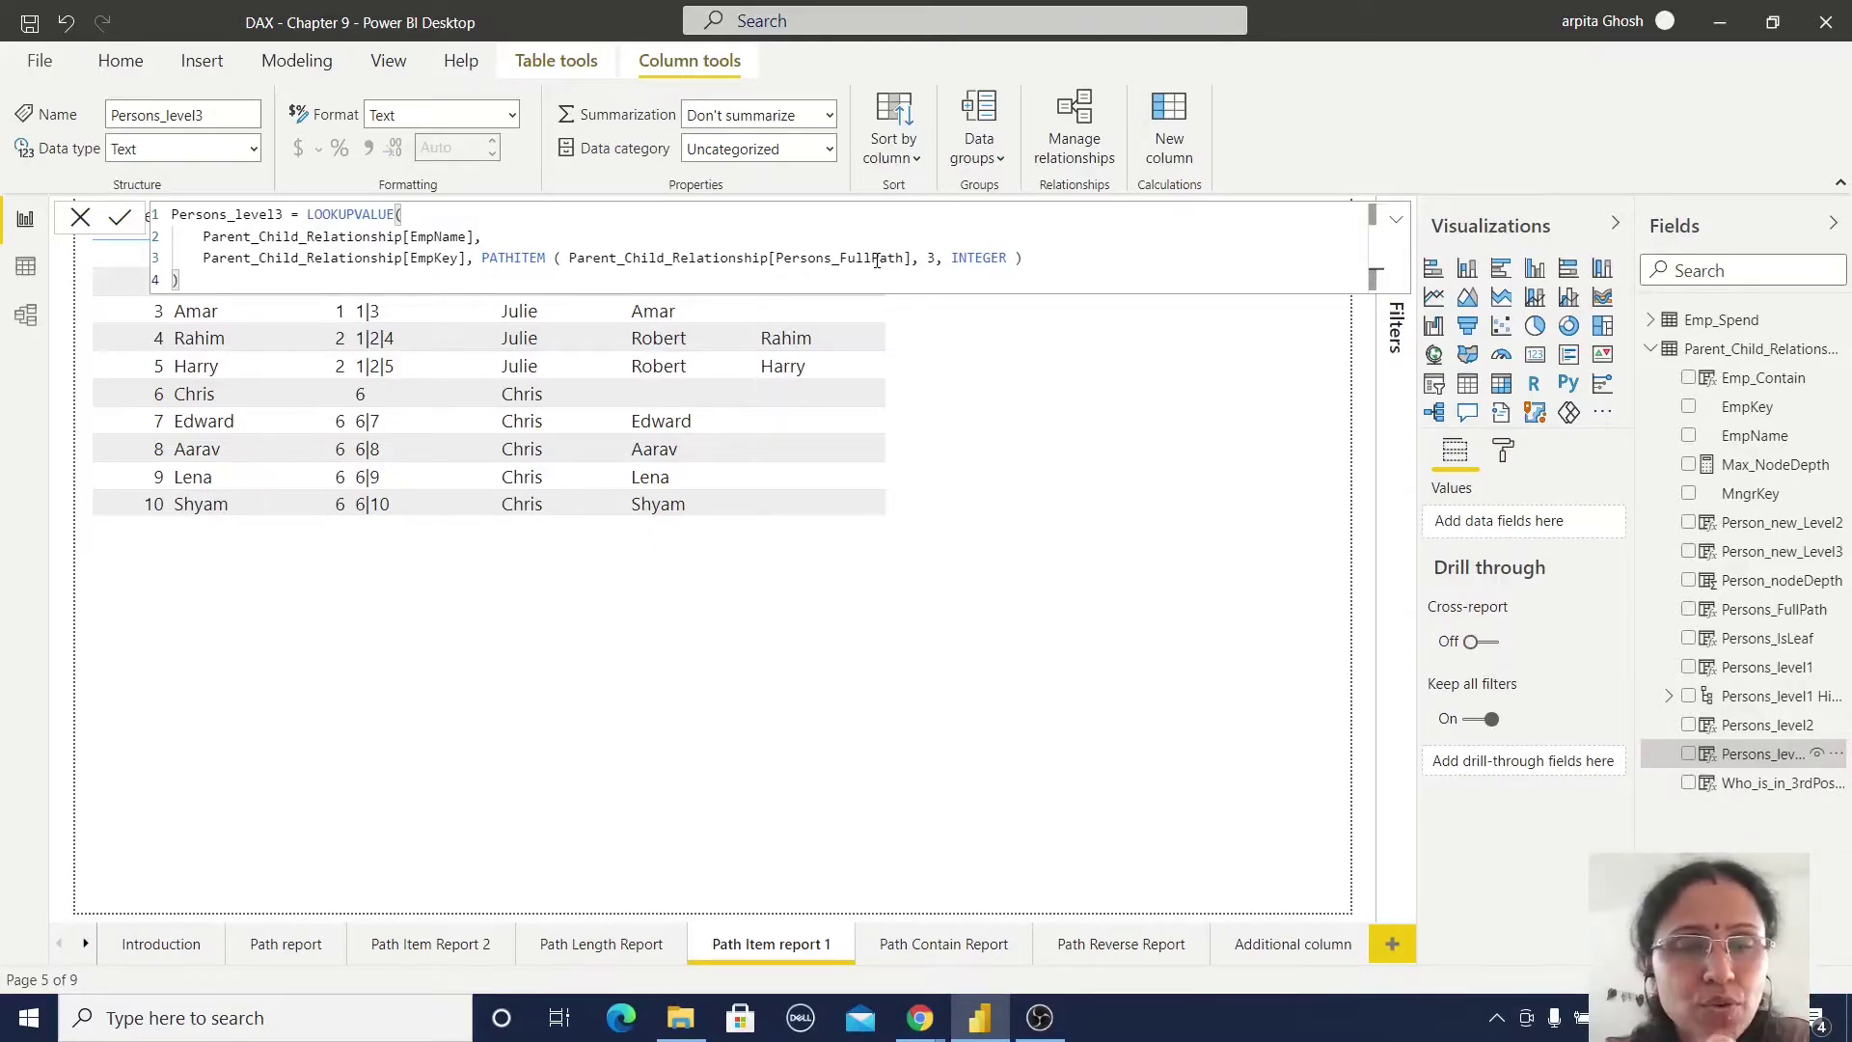
pyautogui.click(939, 492)
pyautogui.click(412, 380)
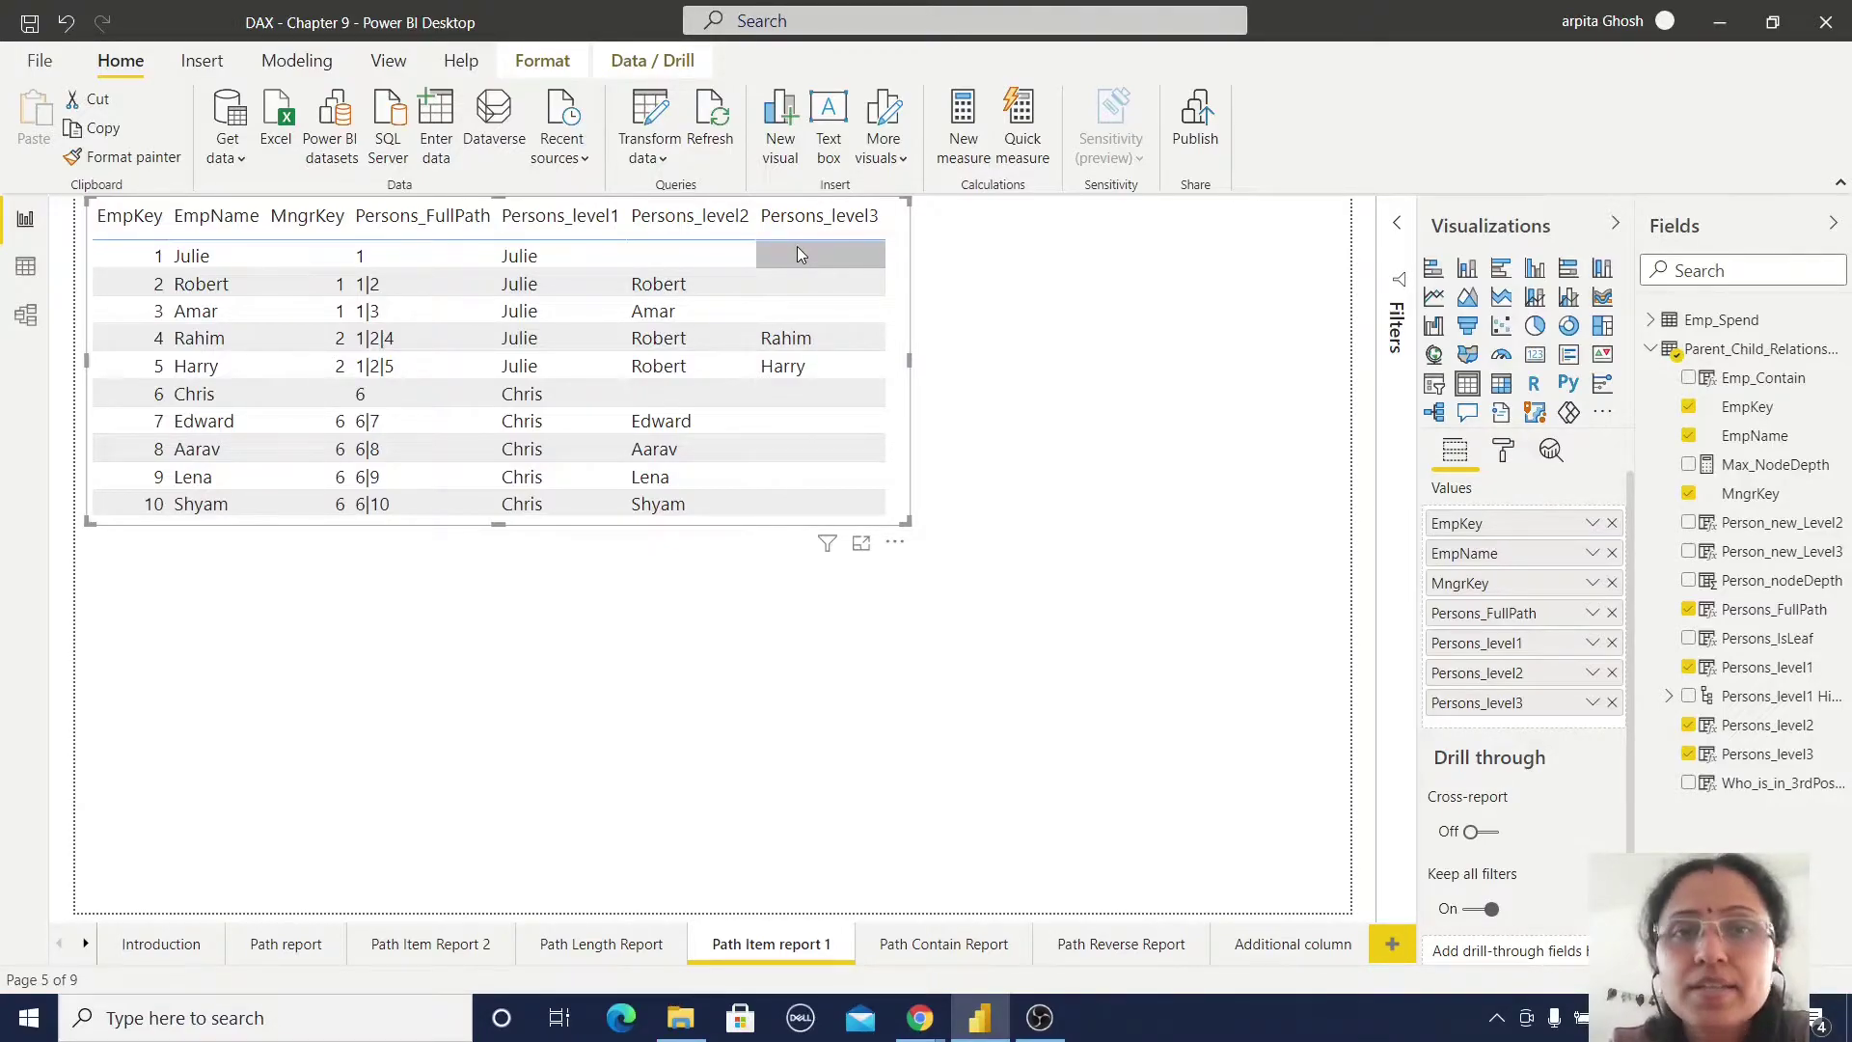
# Examine the DAX formulas of Person_new_Level2 and Person_new_Level3 and their table on the Path Item Report 2 page
pyautogui.click(443, 949)
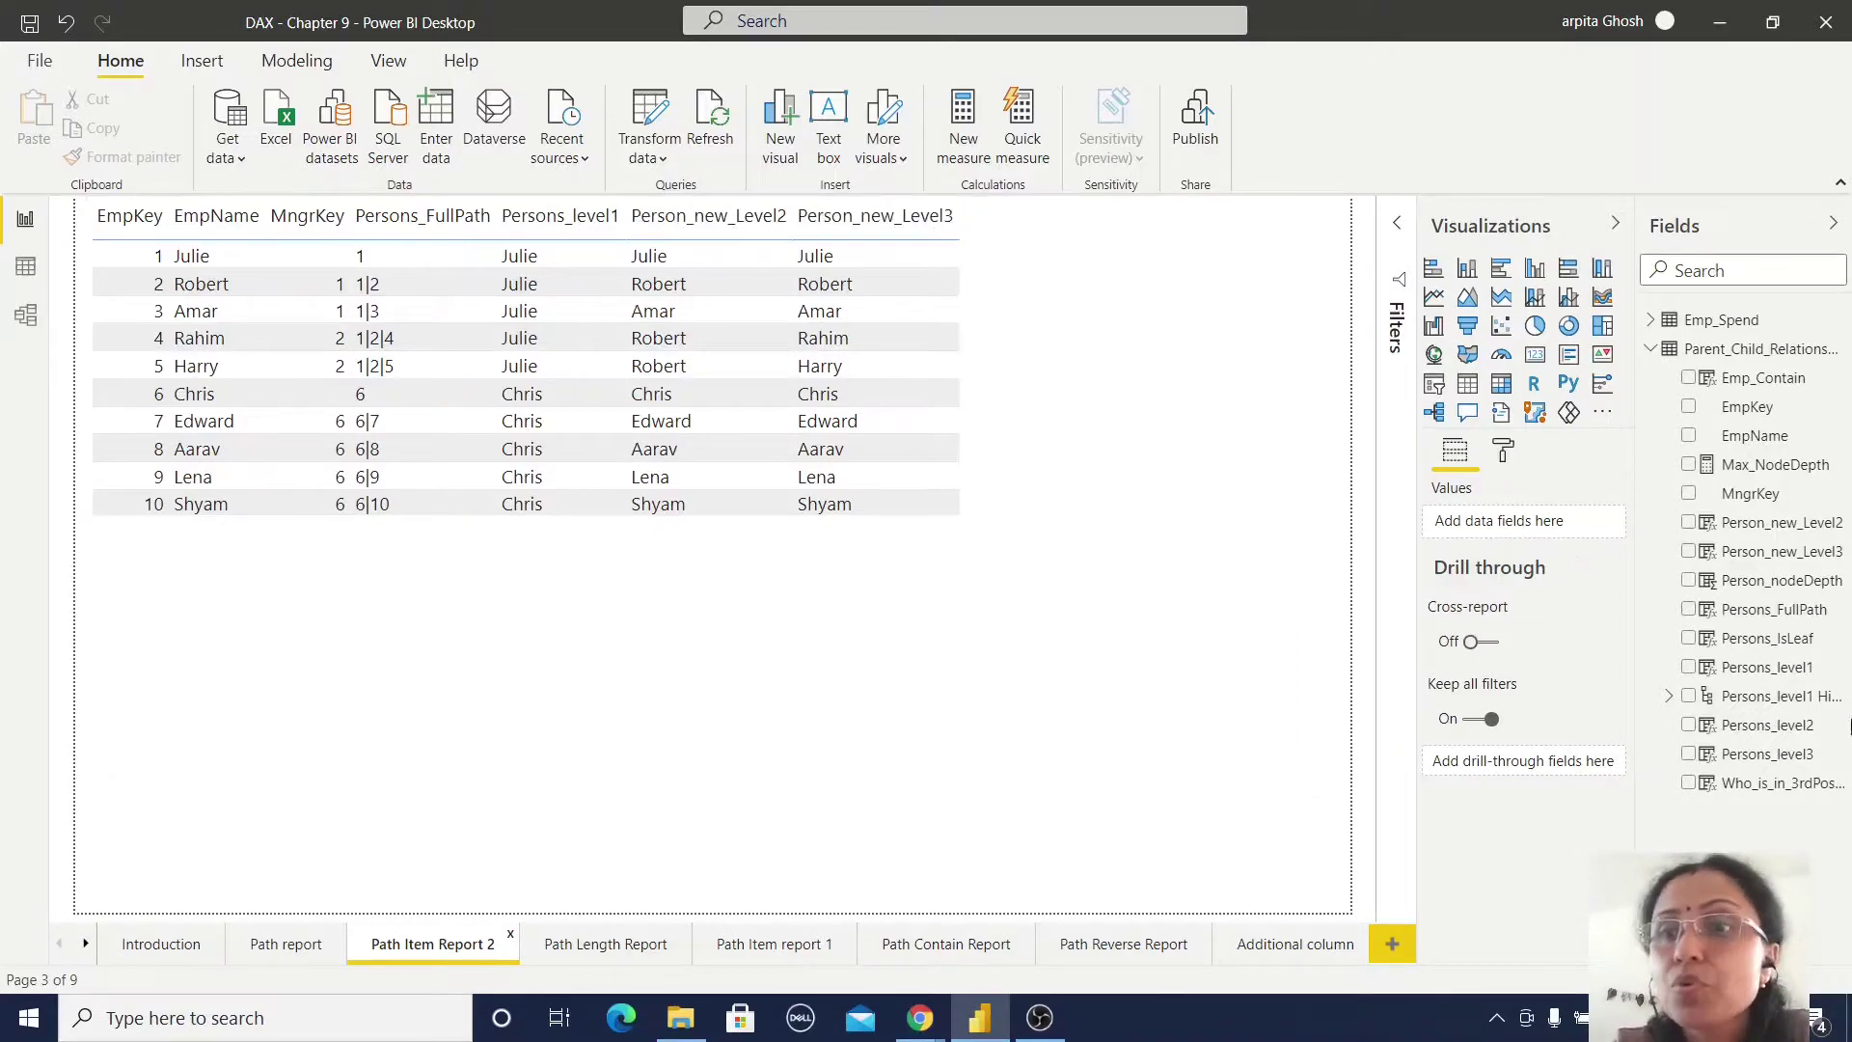
pyautogui.click(1761, 524)
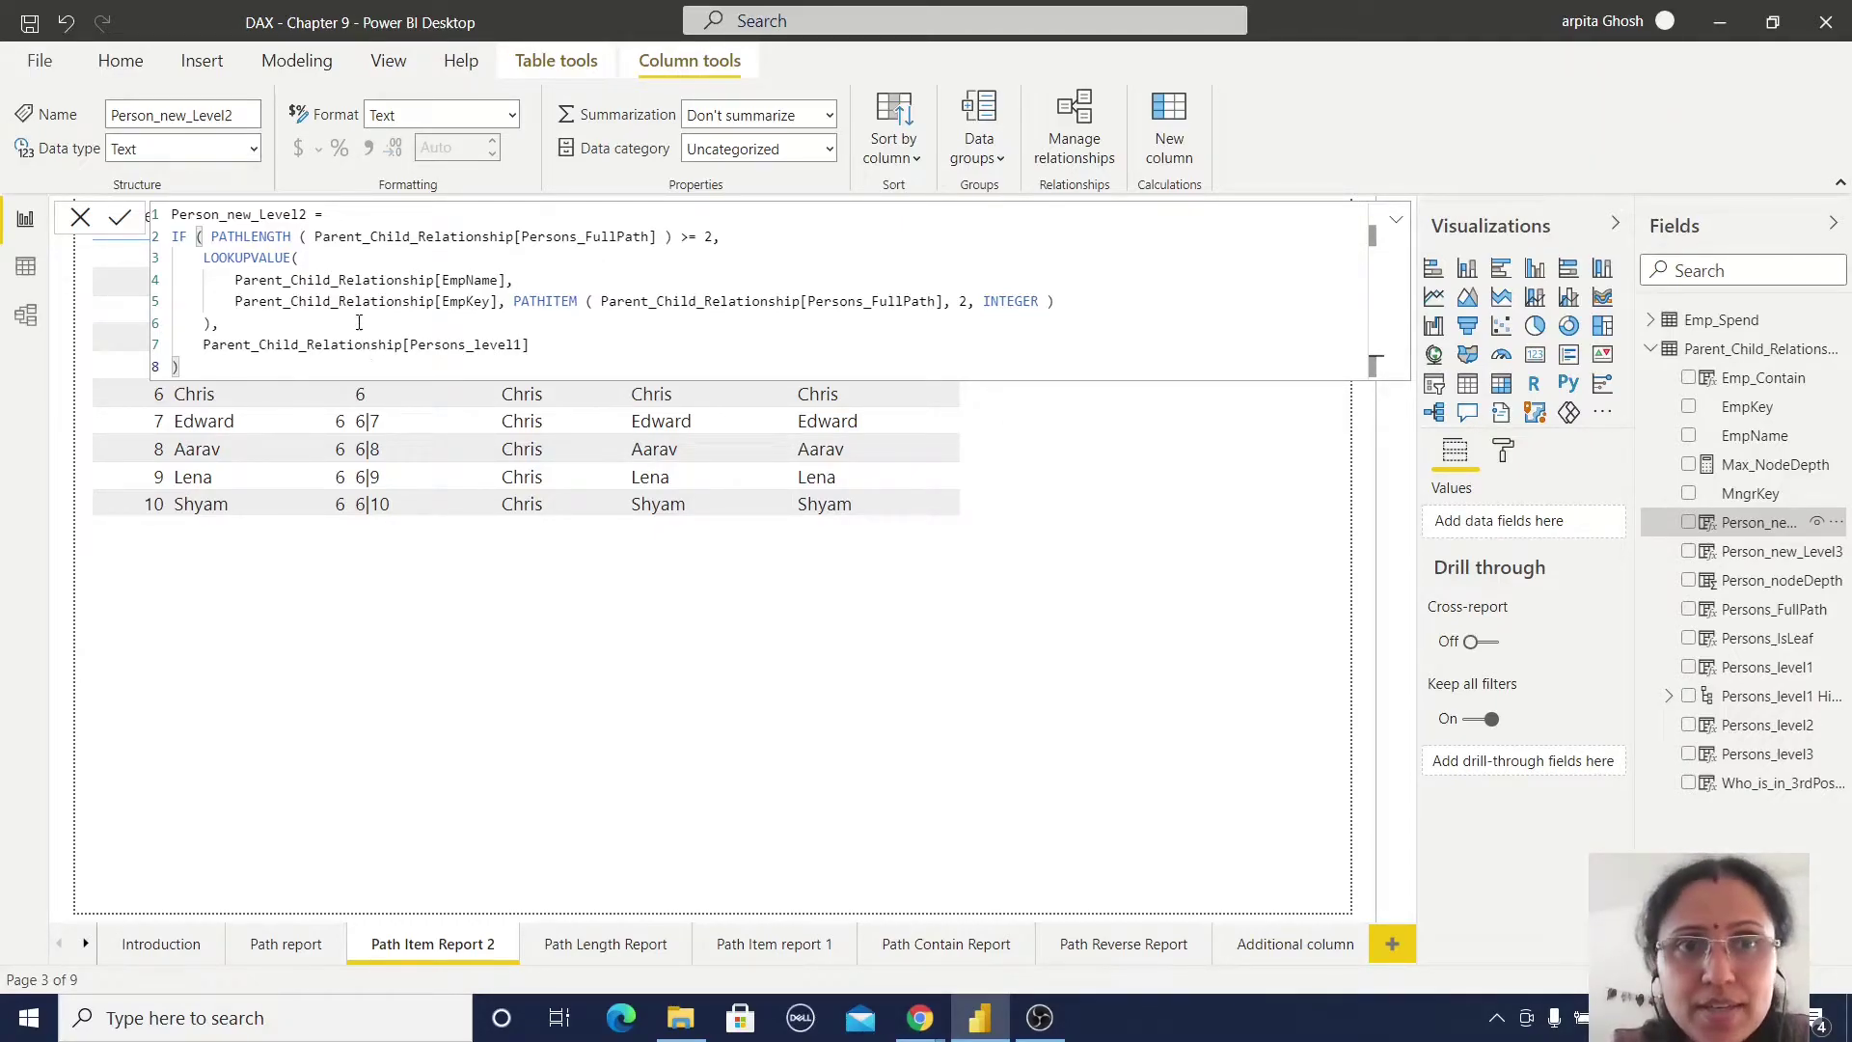
pyautogui.click(1772, 556)
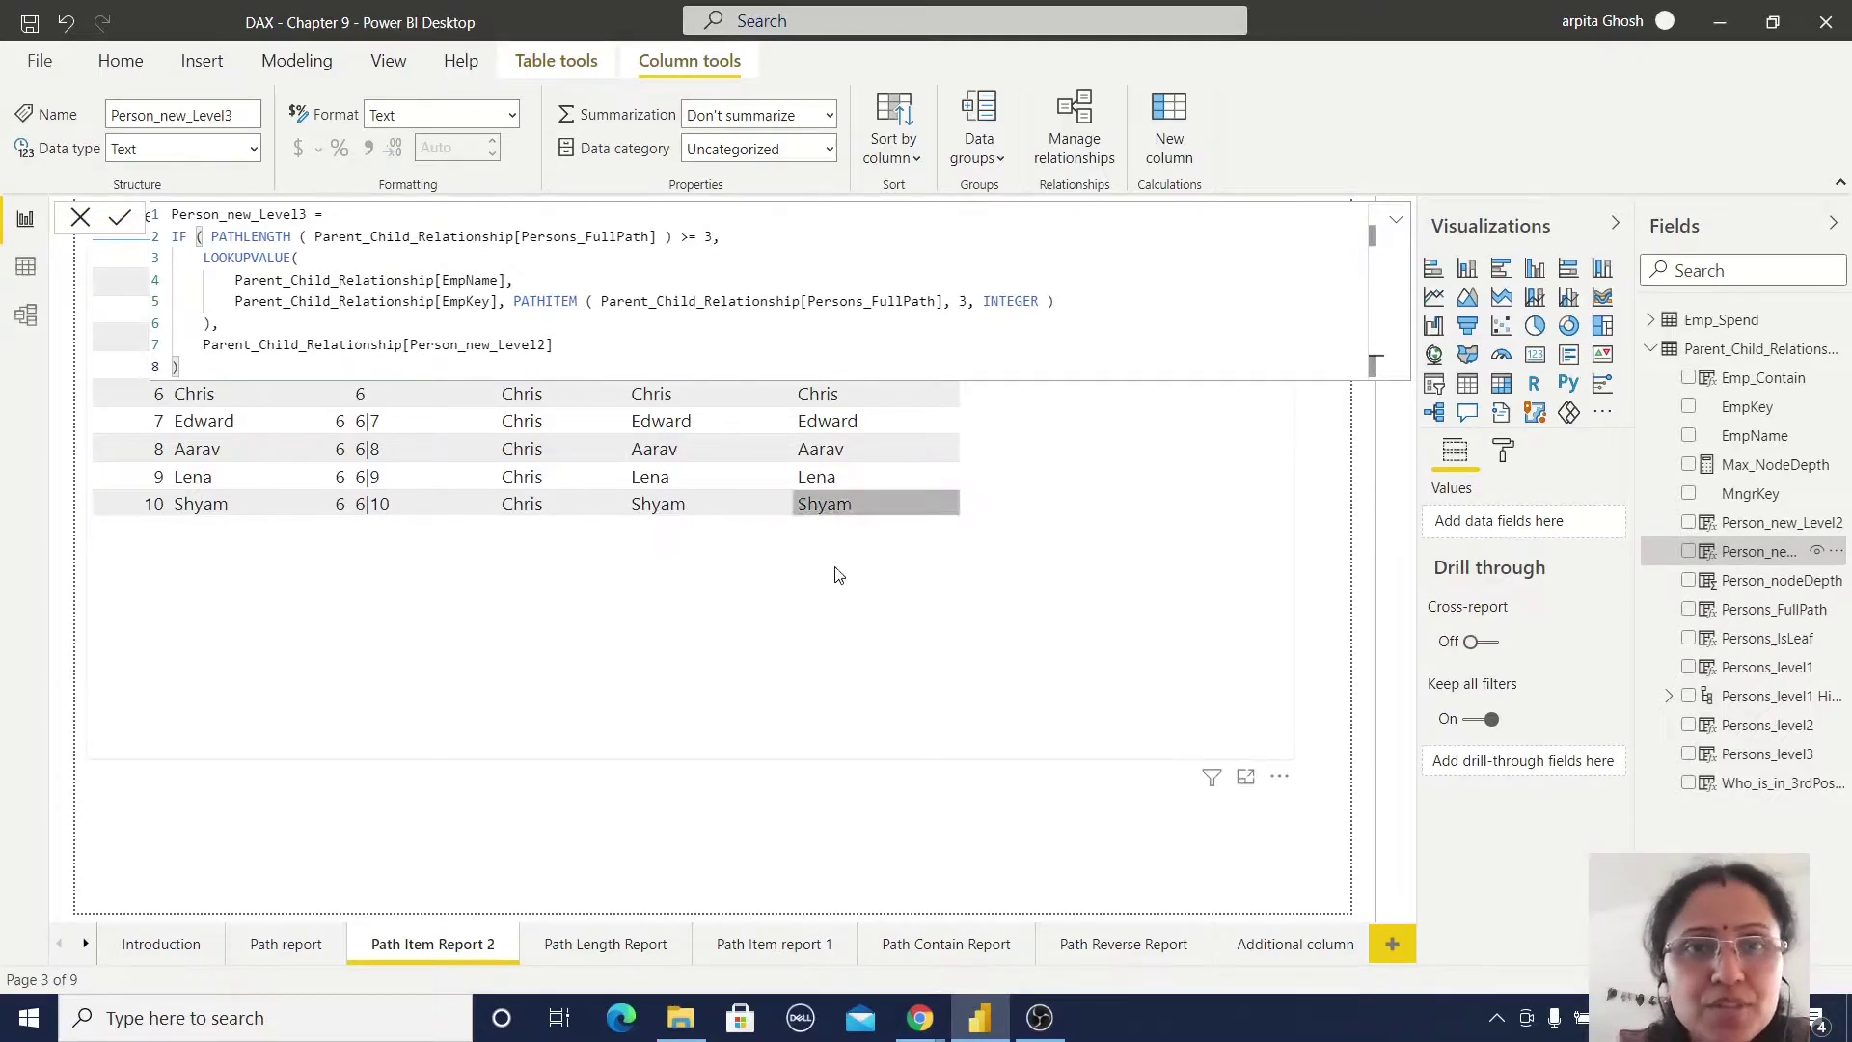
pyautogui.click(844, 648)
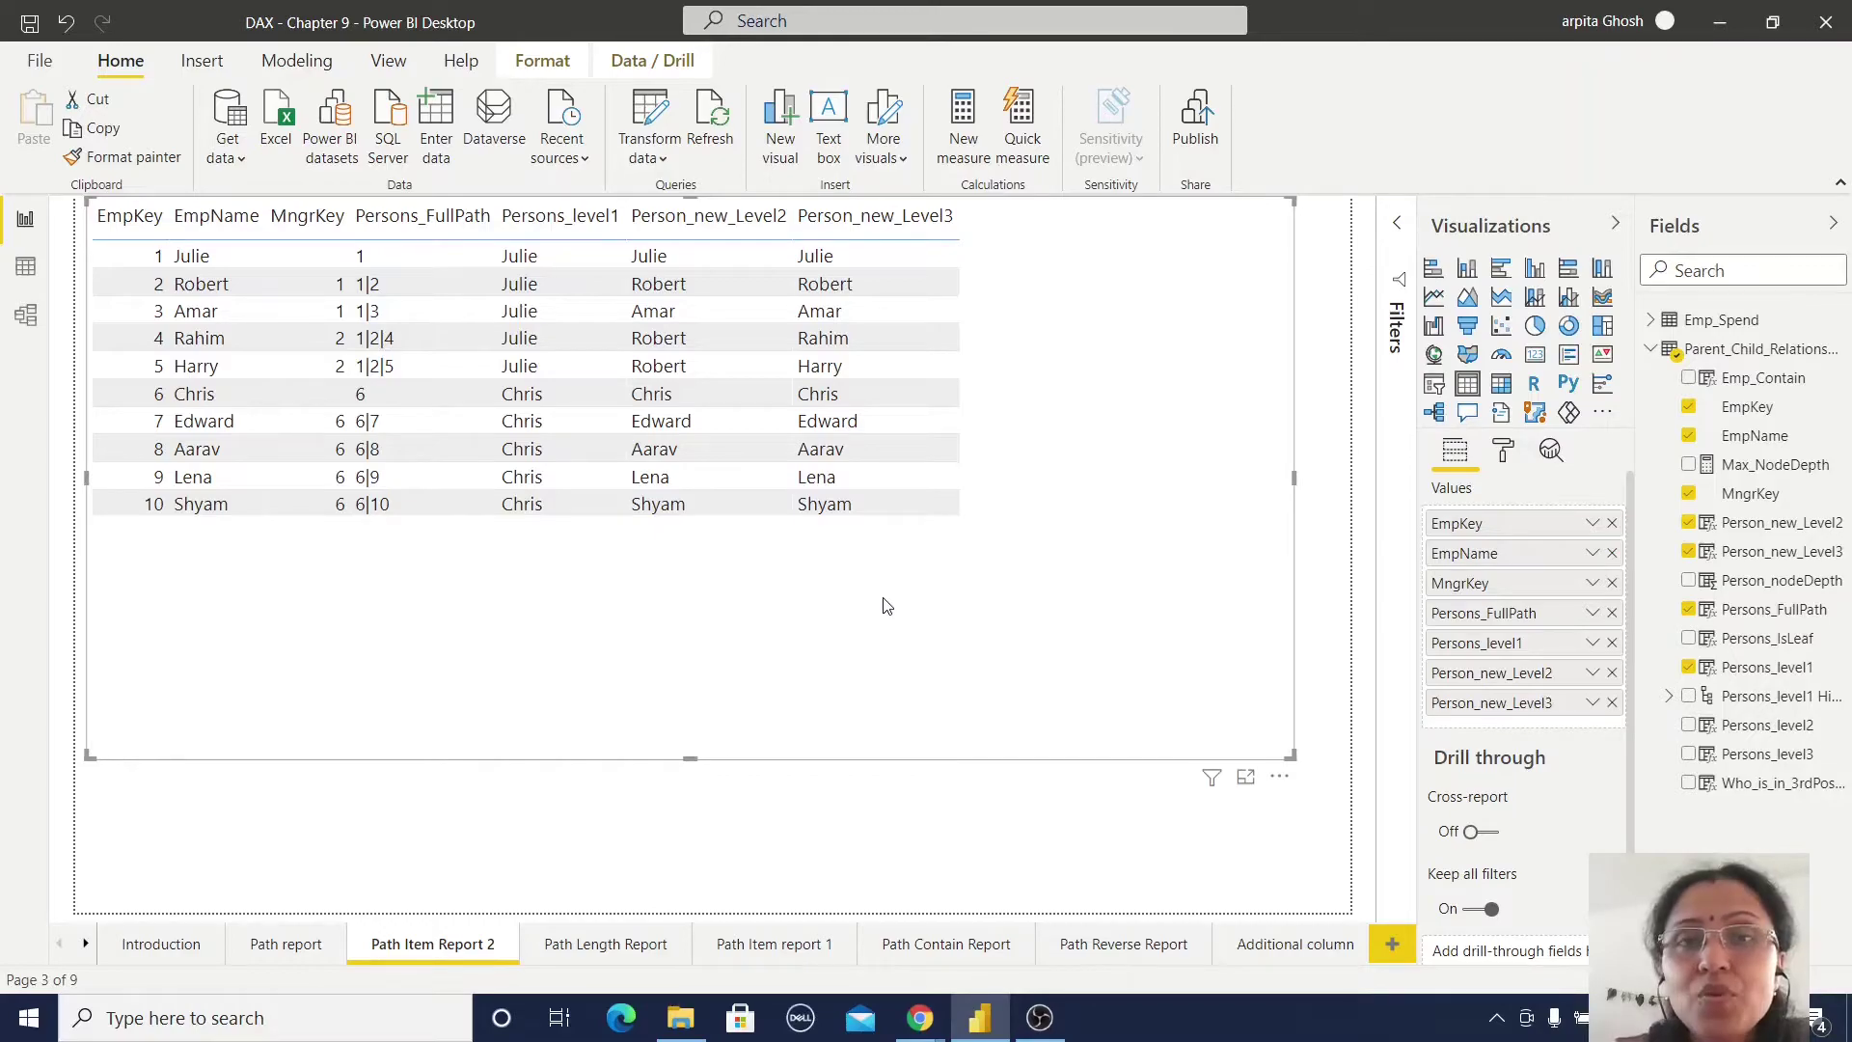
# Examine the Person_nodeDepth formula on the Path Length Report page and the Emp_Contain formula on the Path Contain Report page
pyautogui.click(600, 948)
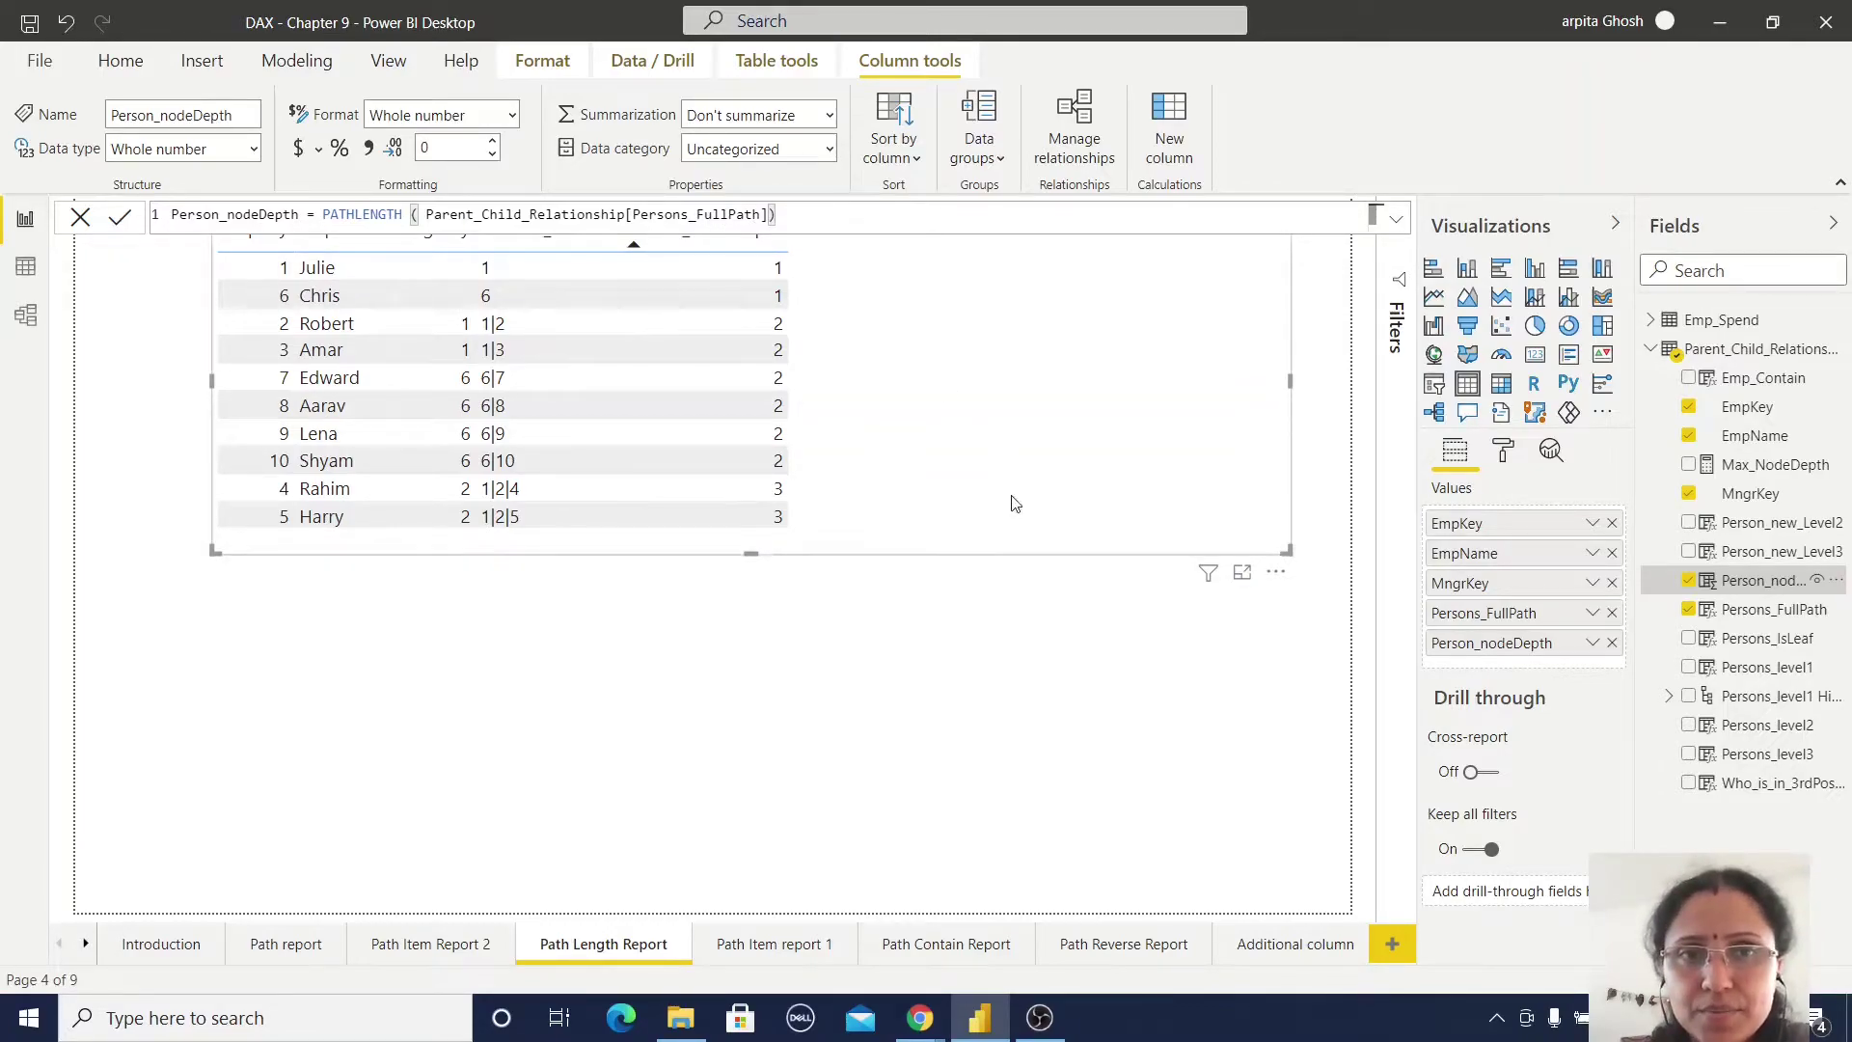
pyautogui.click(891, 645)
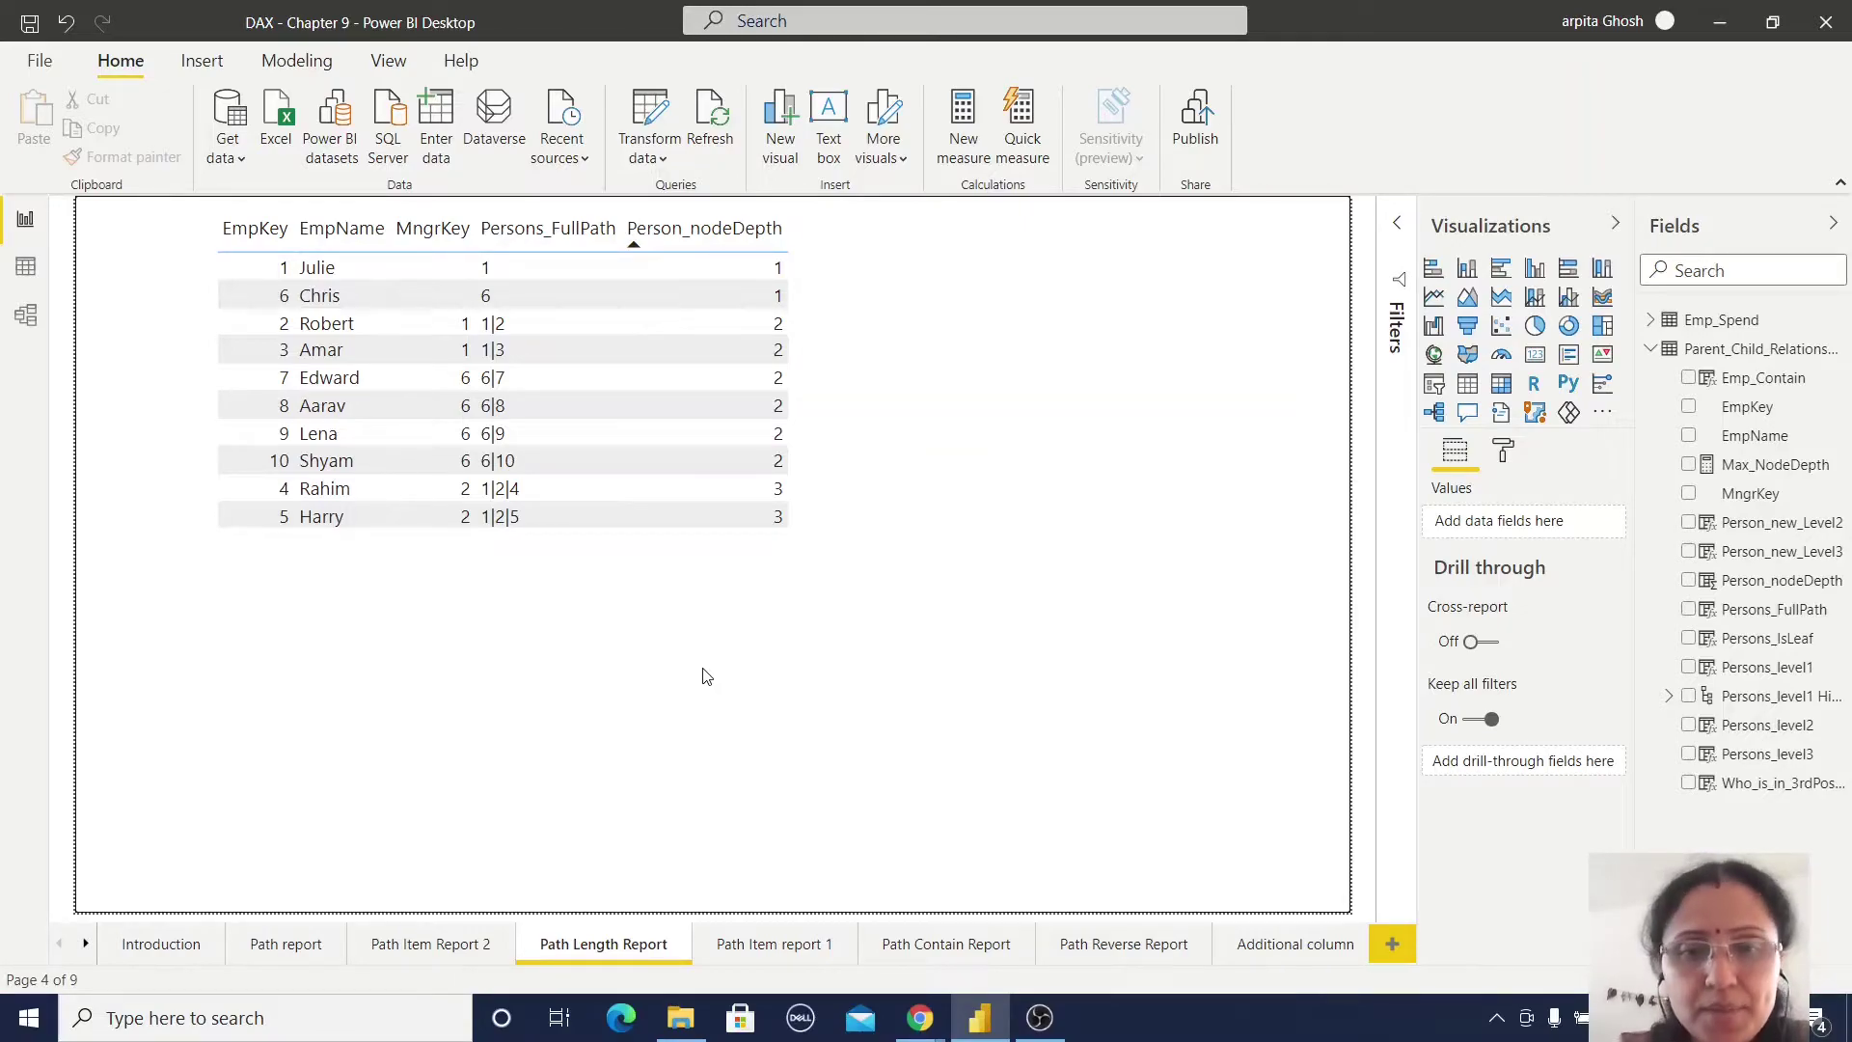
pyautogui.click(965, 948)
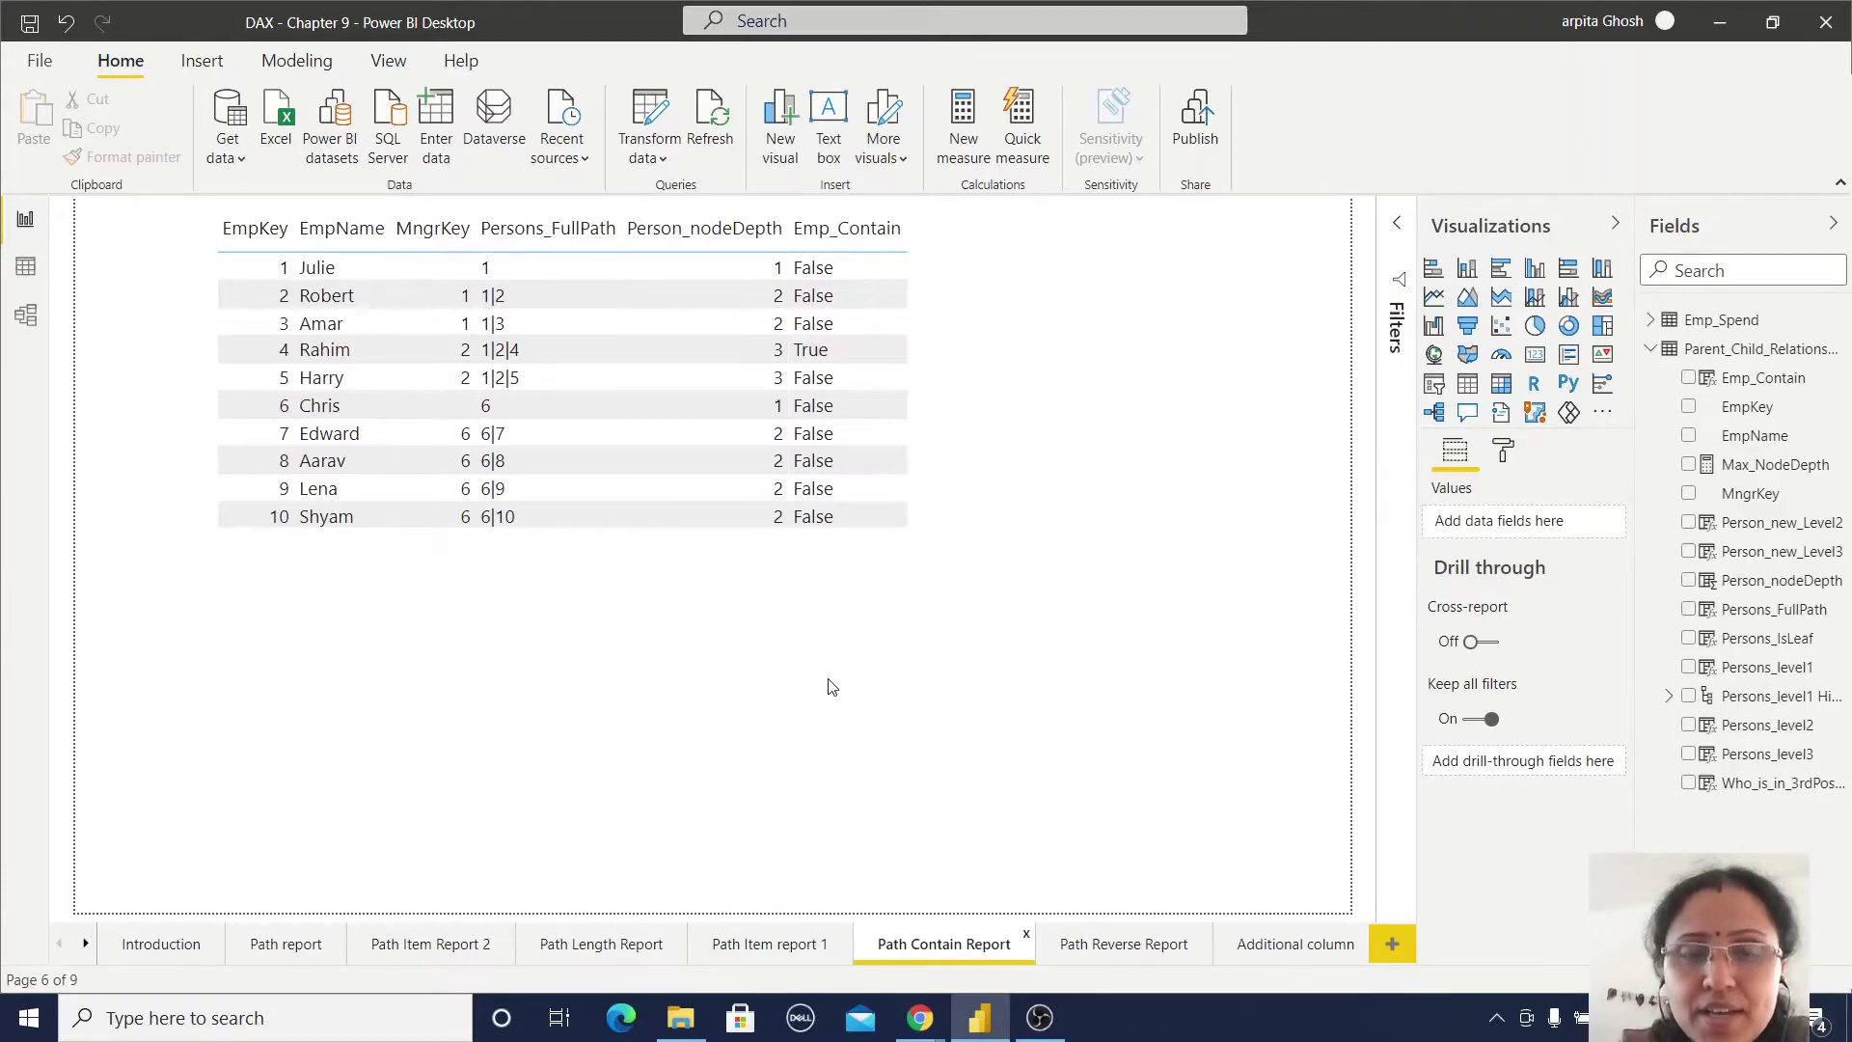
pyautogui.click(1763, 377)
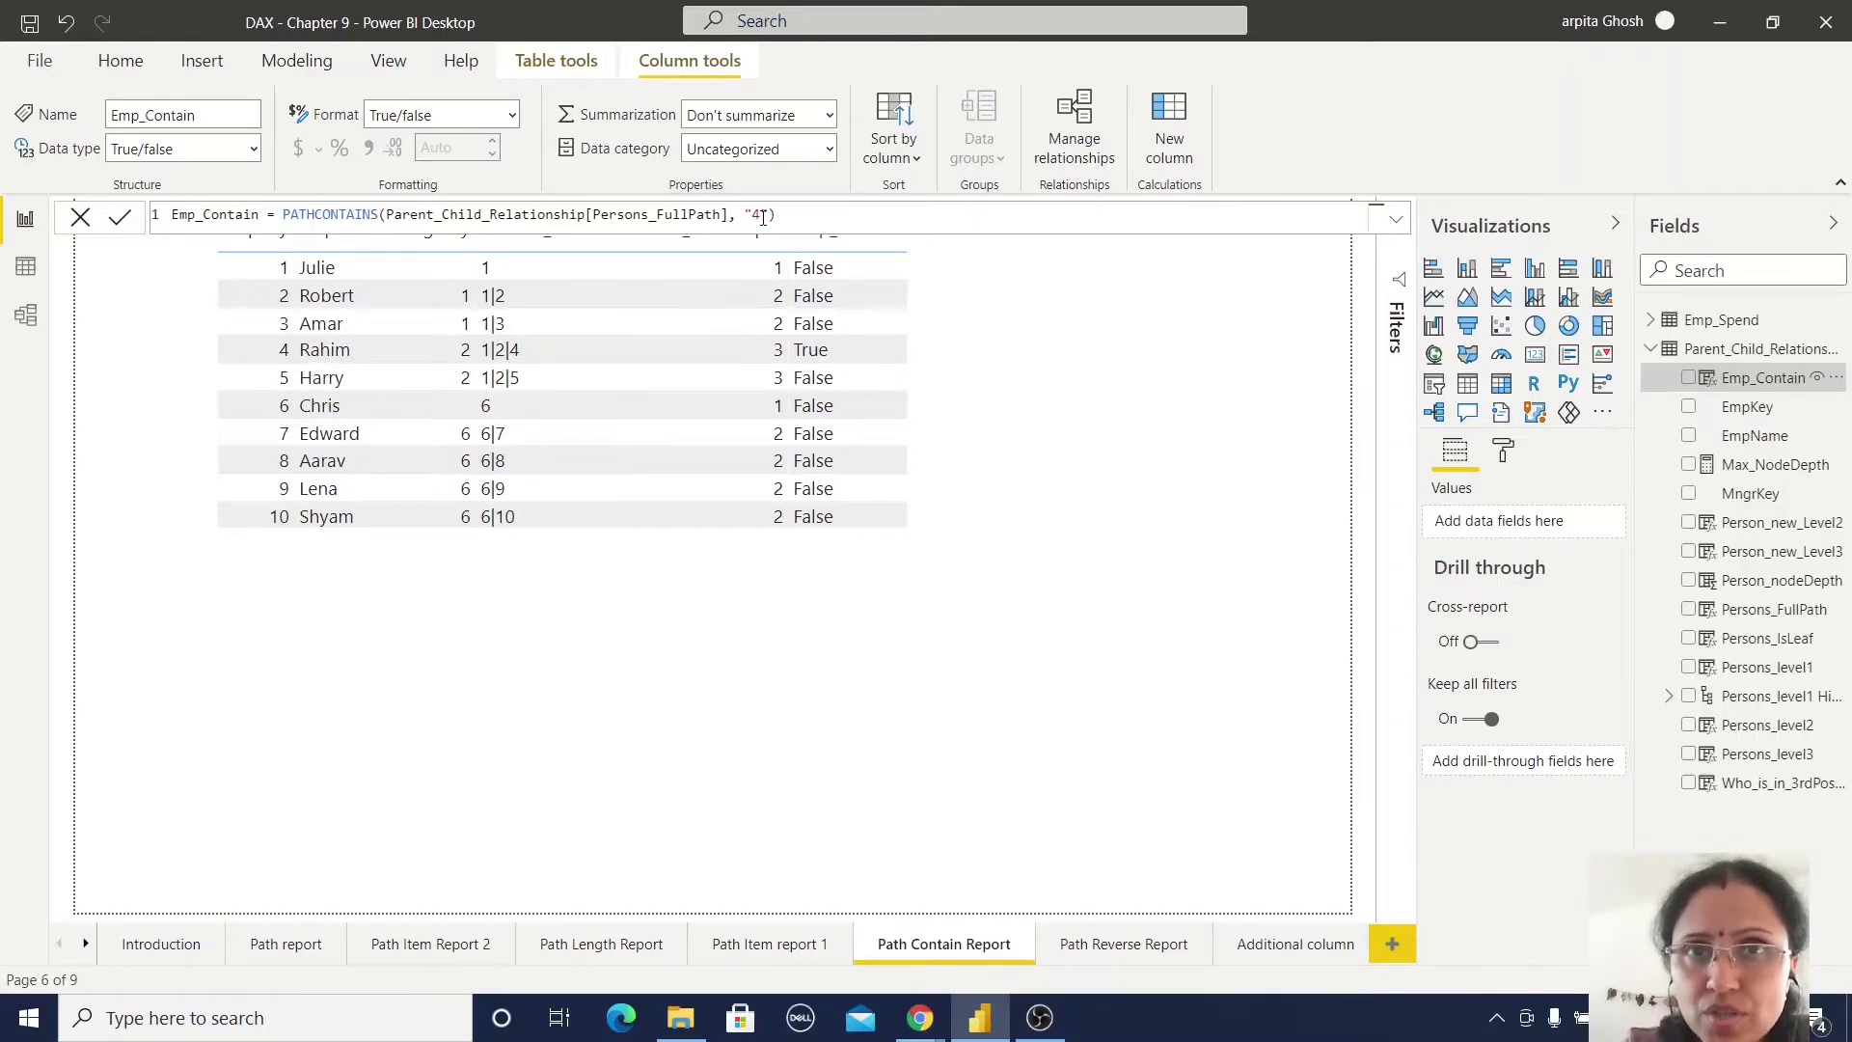
pyautogui.click(1096, 467)
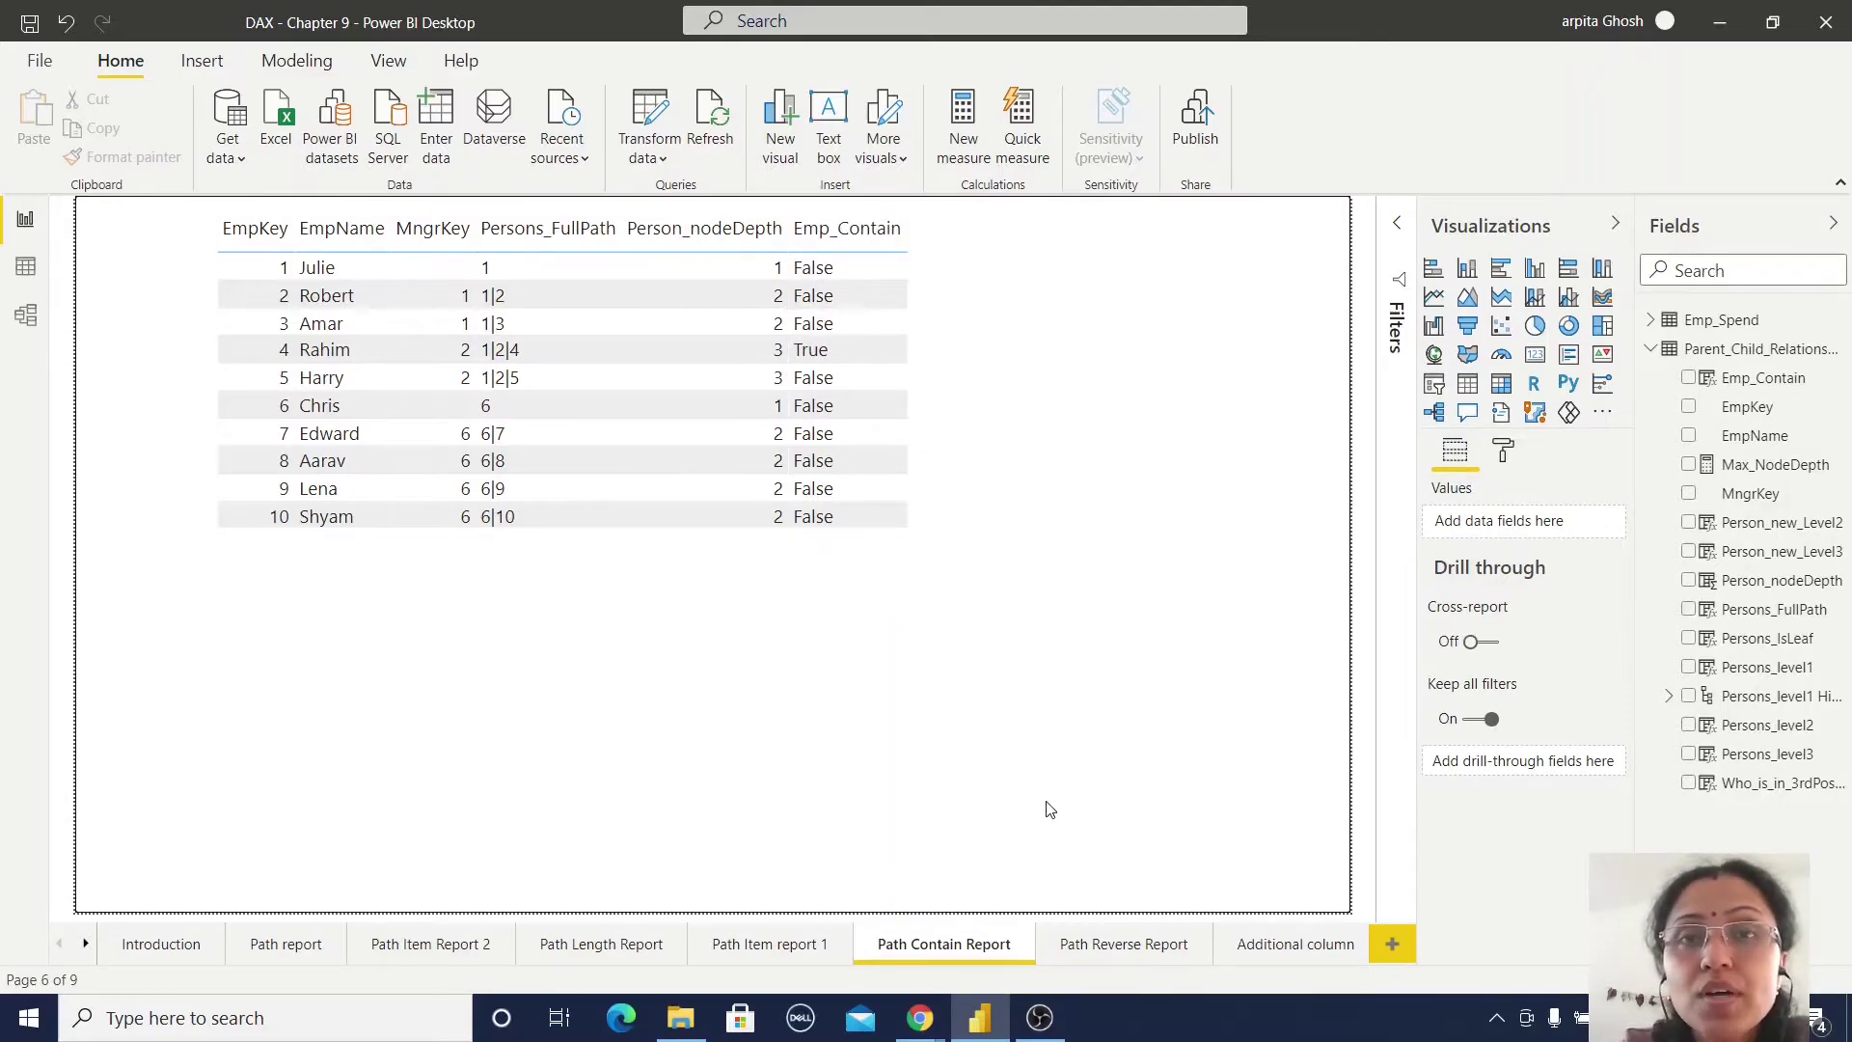
# Examine the DAX formula of the Who_is_in_3rdPosition_right column and its table on the Path Reverse Report page
pyautogui.click(1122, 948)
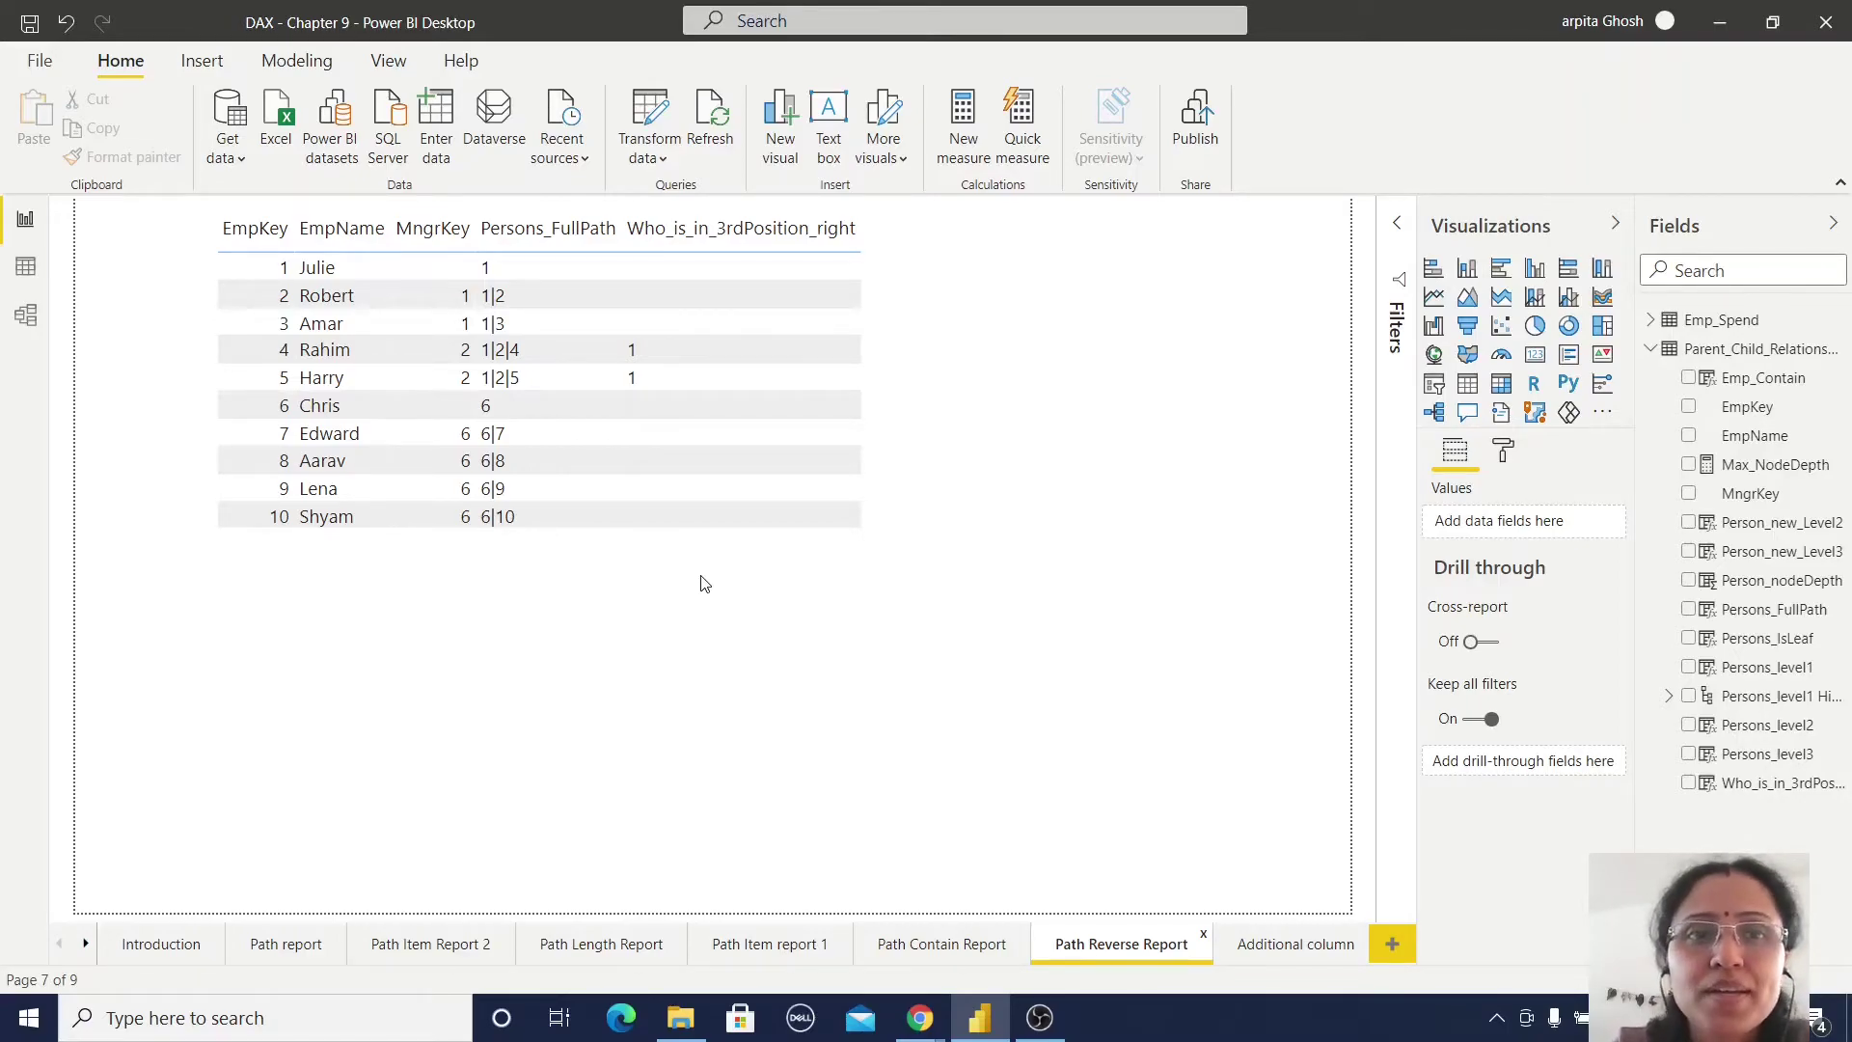
pyautogui.click(932, 444)
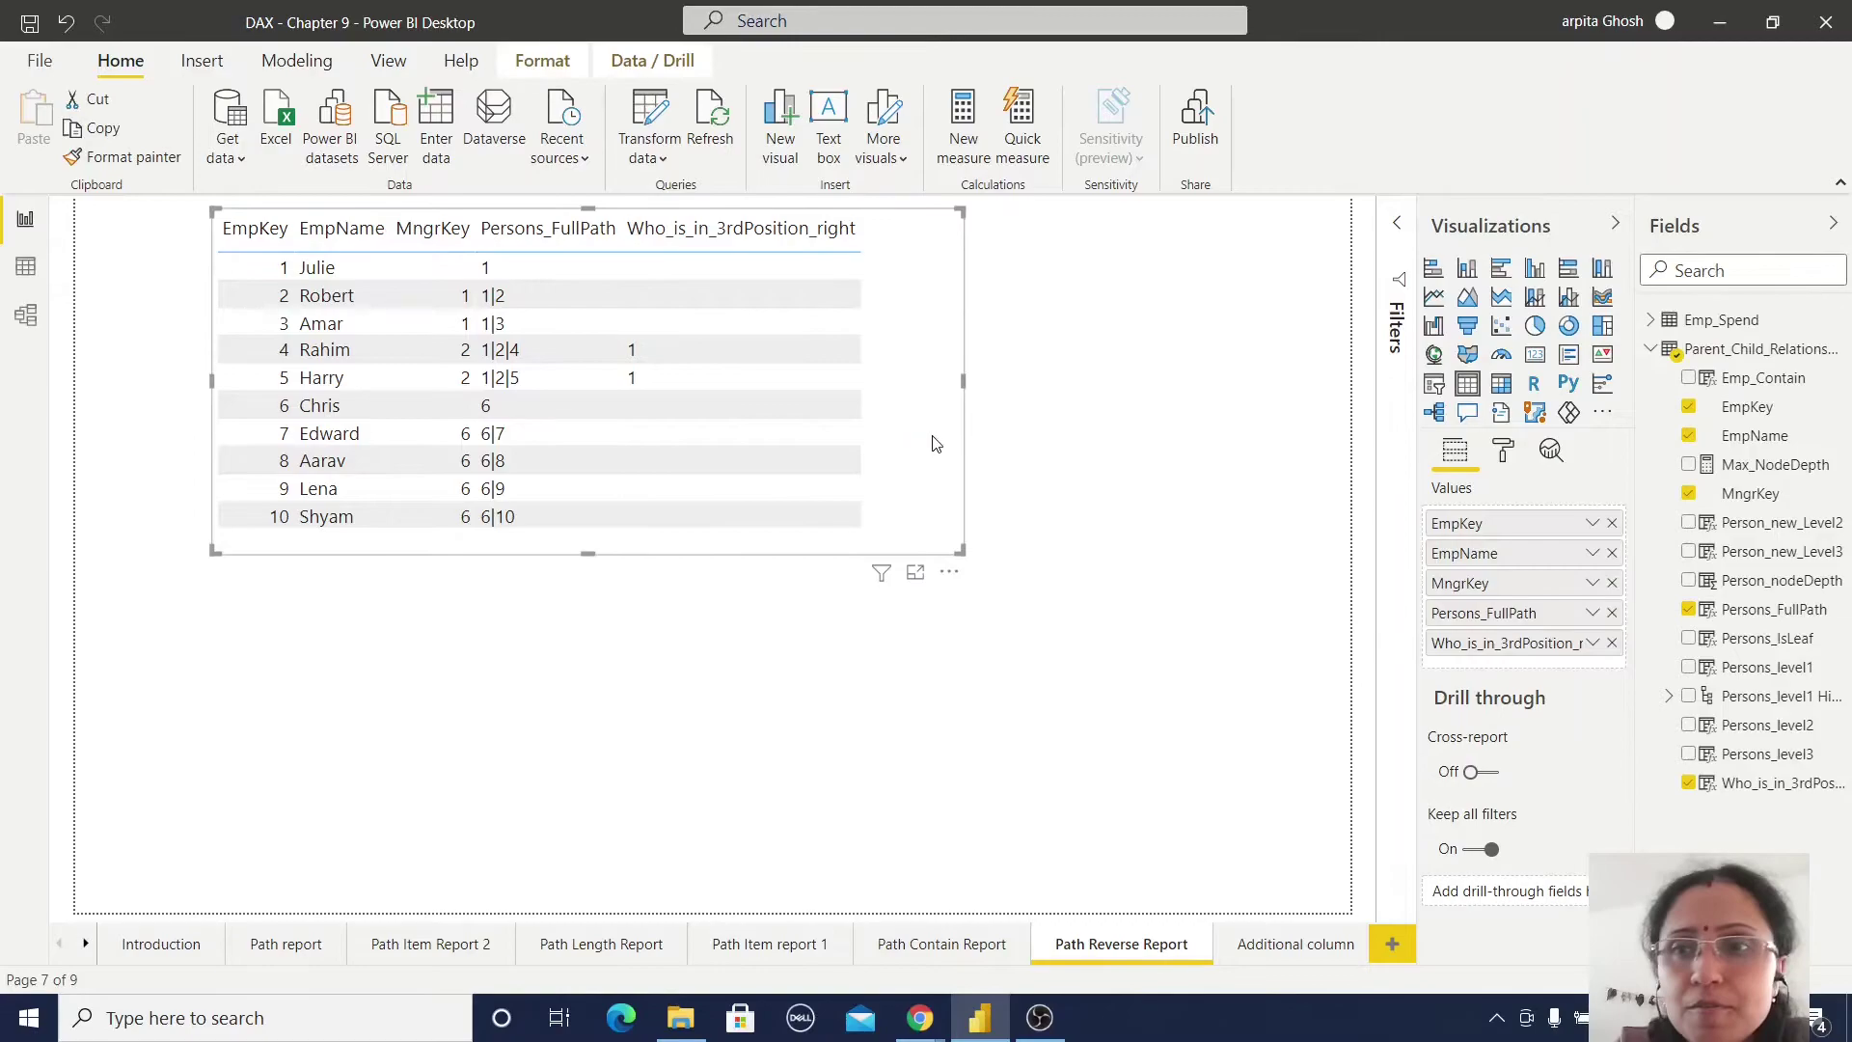
pyautogui.click(1789, 791)
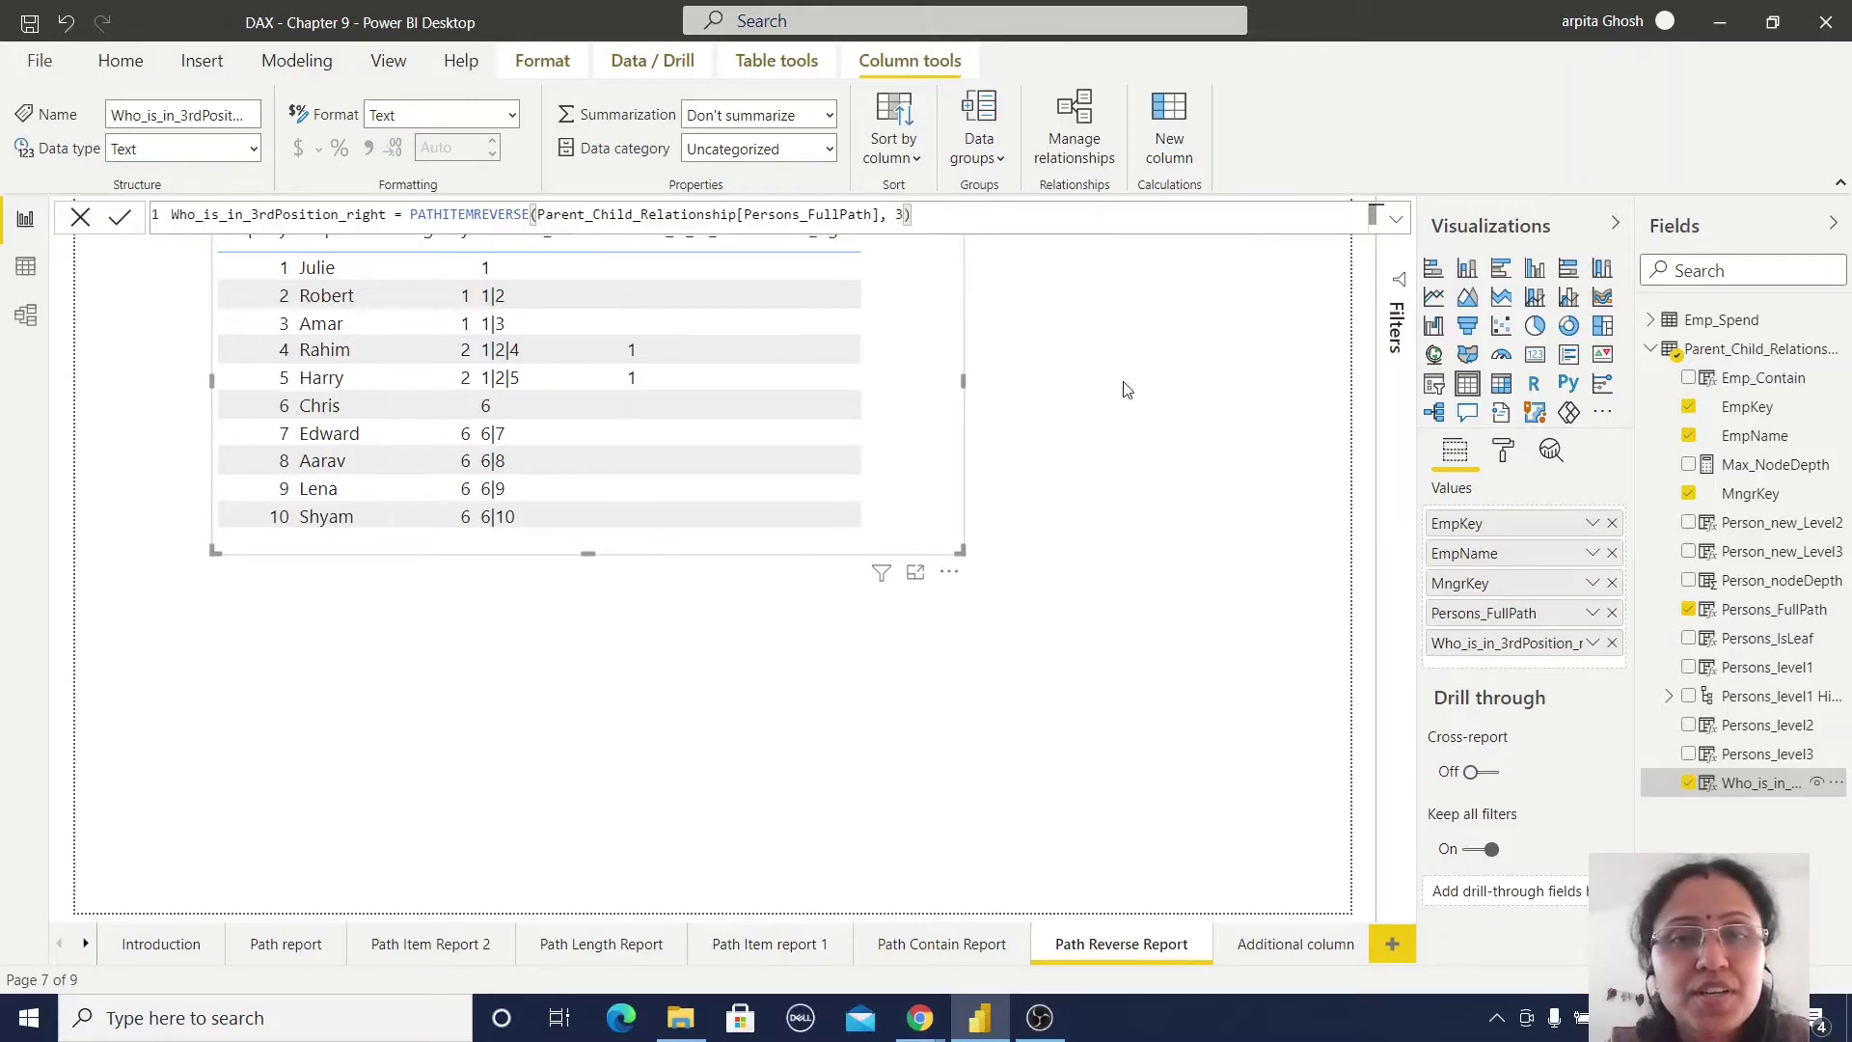
pyautogui.click(984, 424)
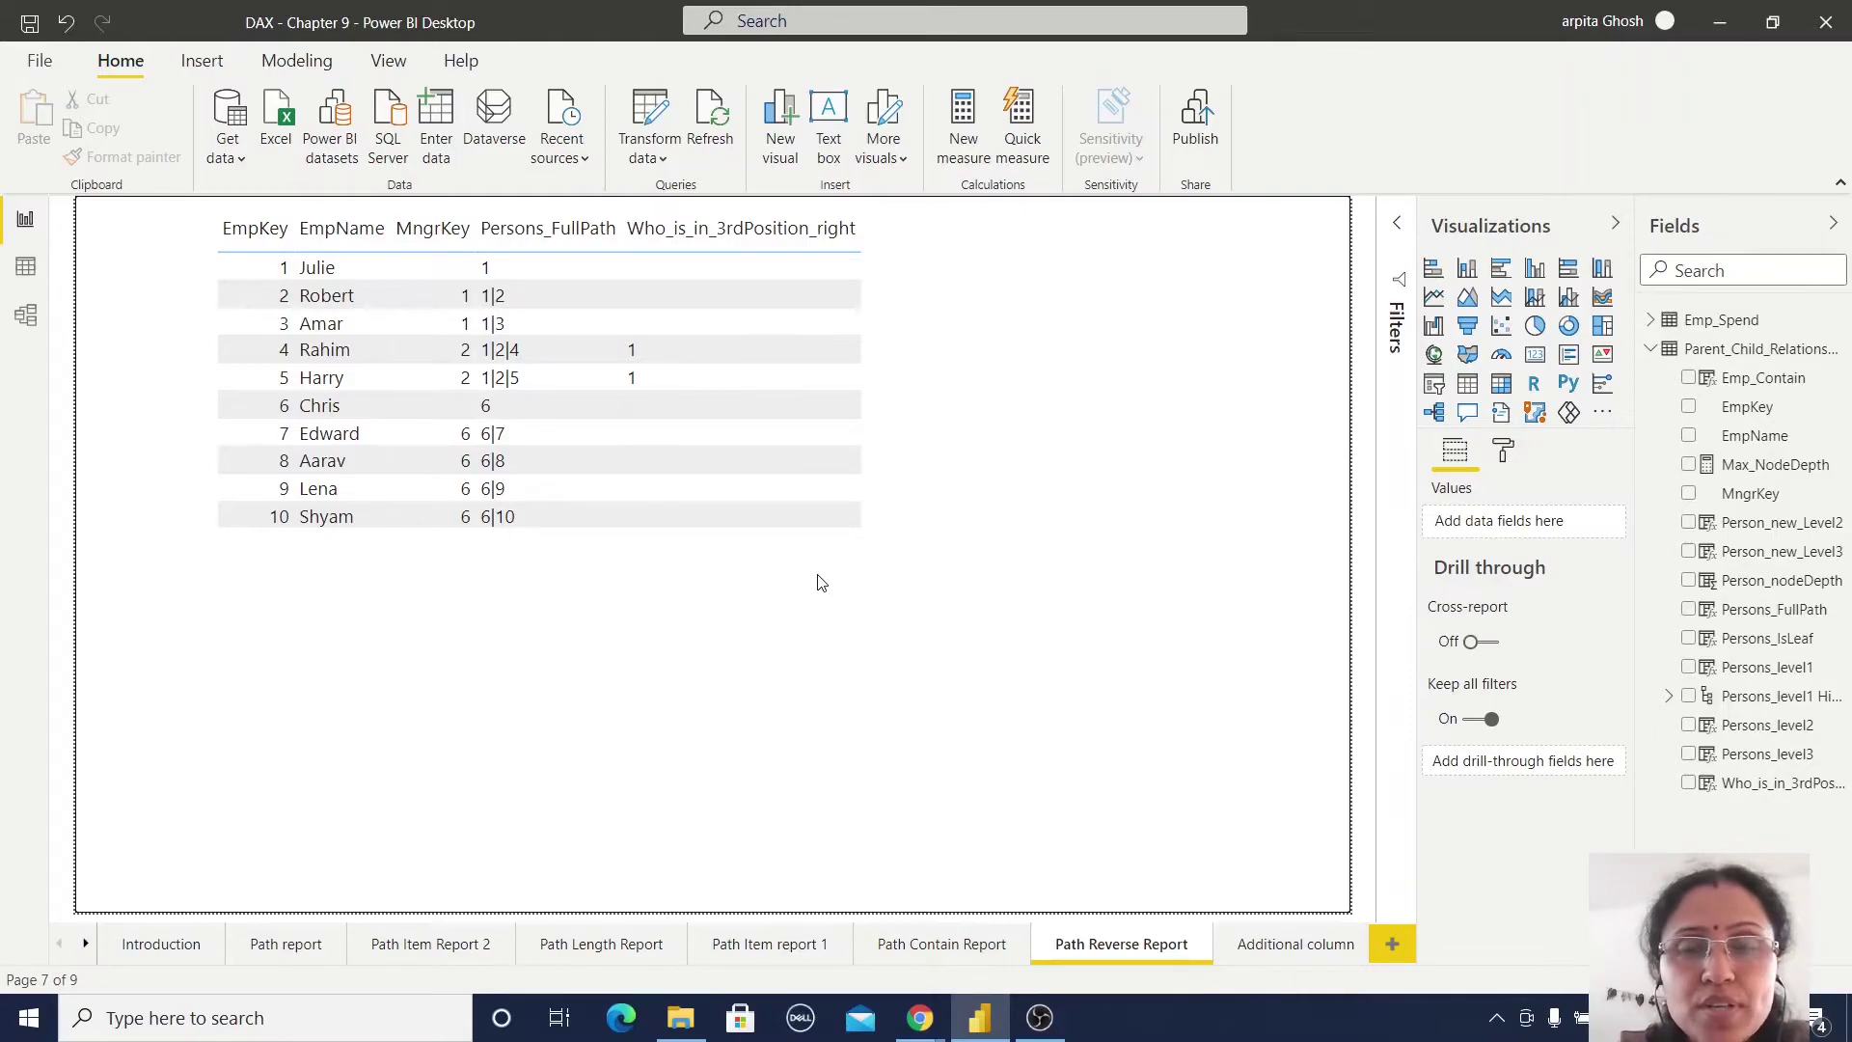
# Examine the DAX formula of the Persons_IsLeaf column and its table on the Additional column page
pyautogui.click(1295, 951)
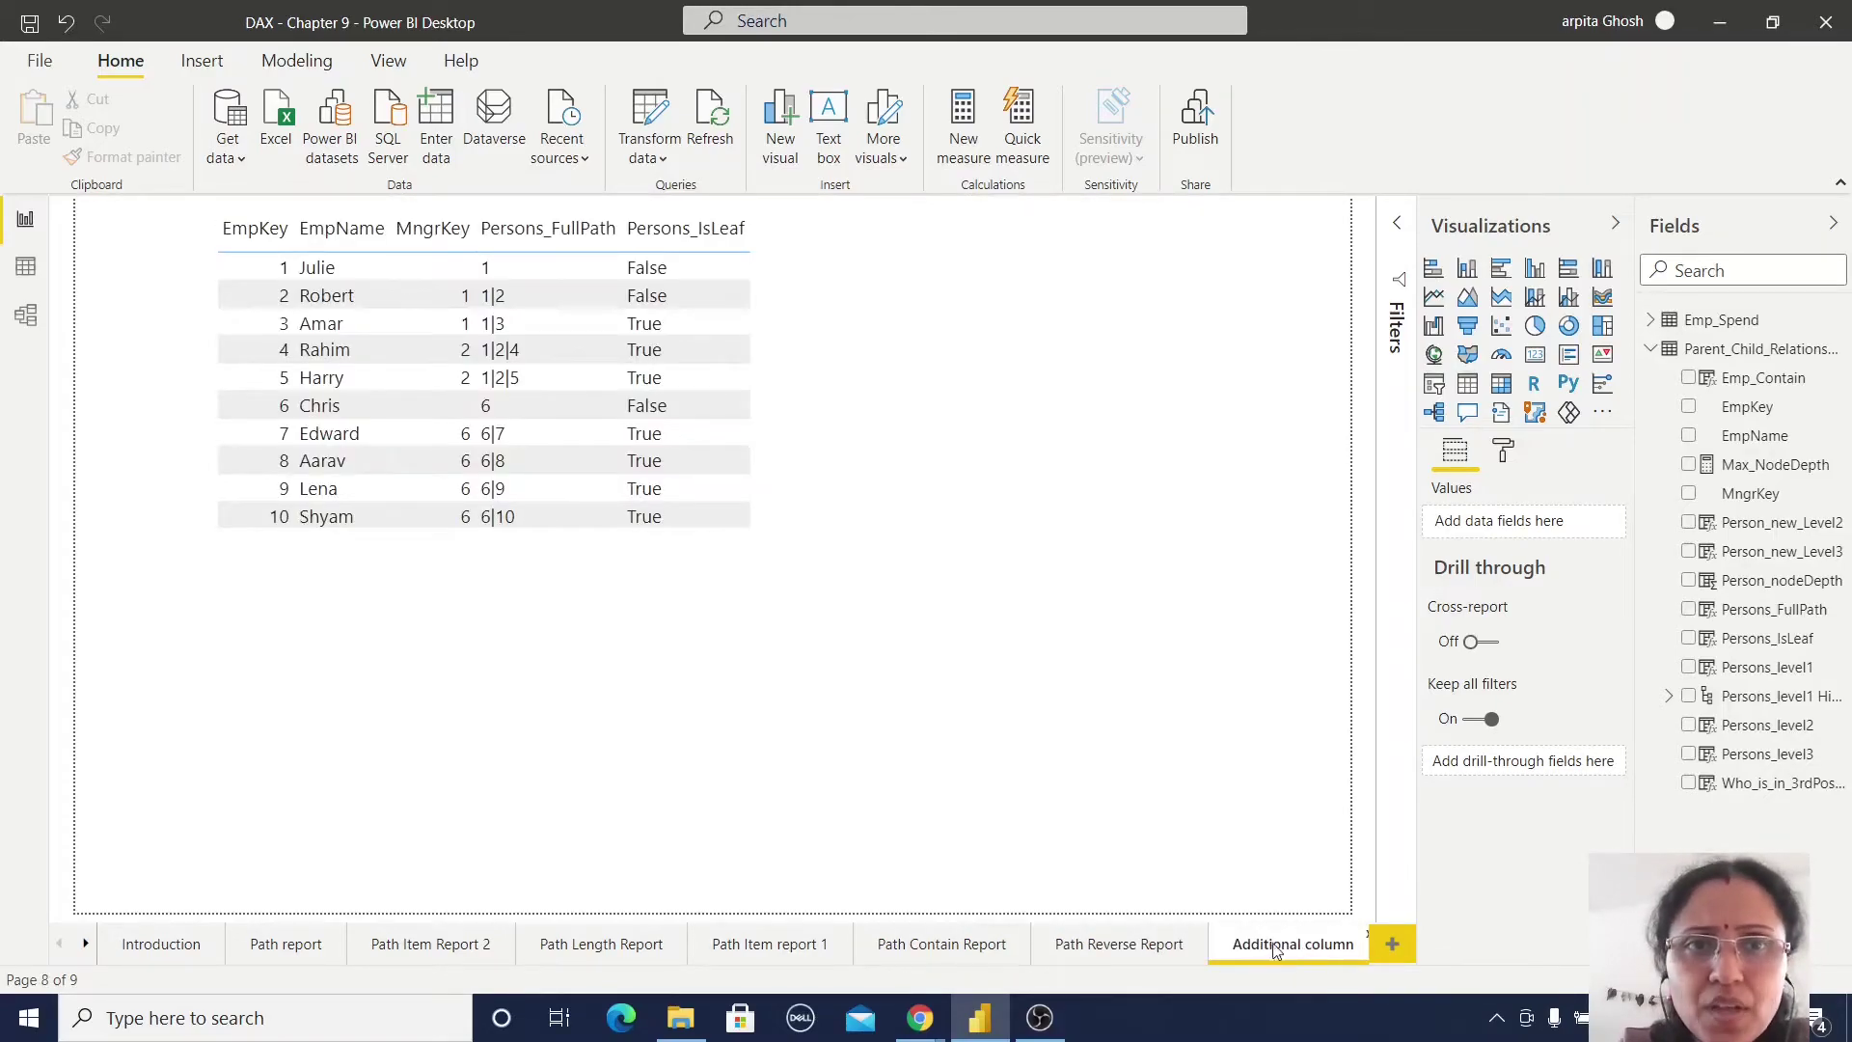
pyautogui.click(723, 237)
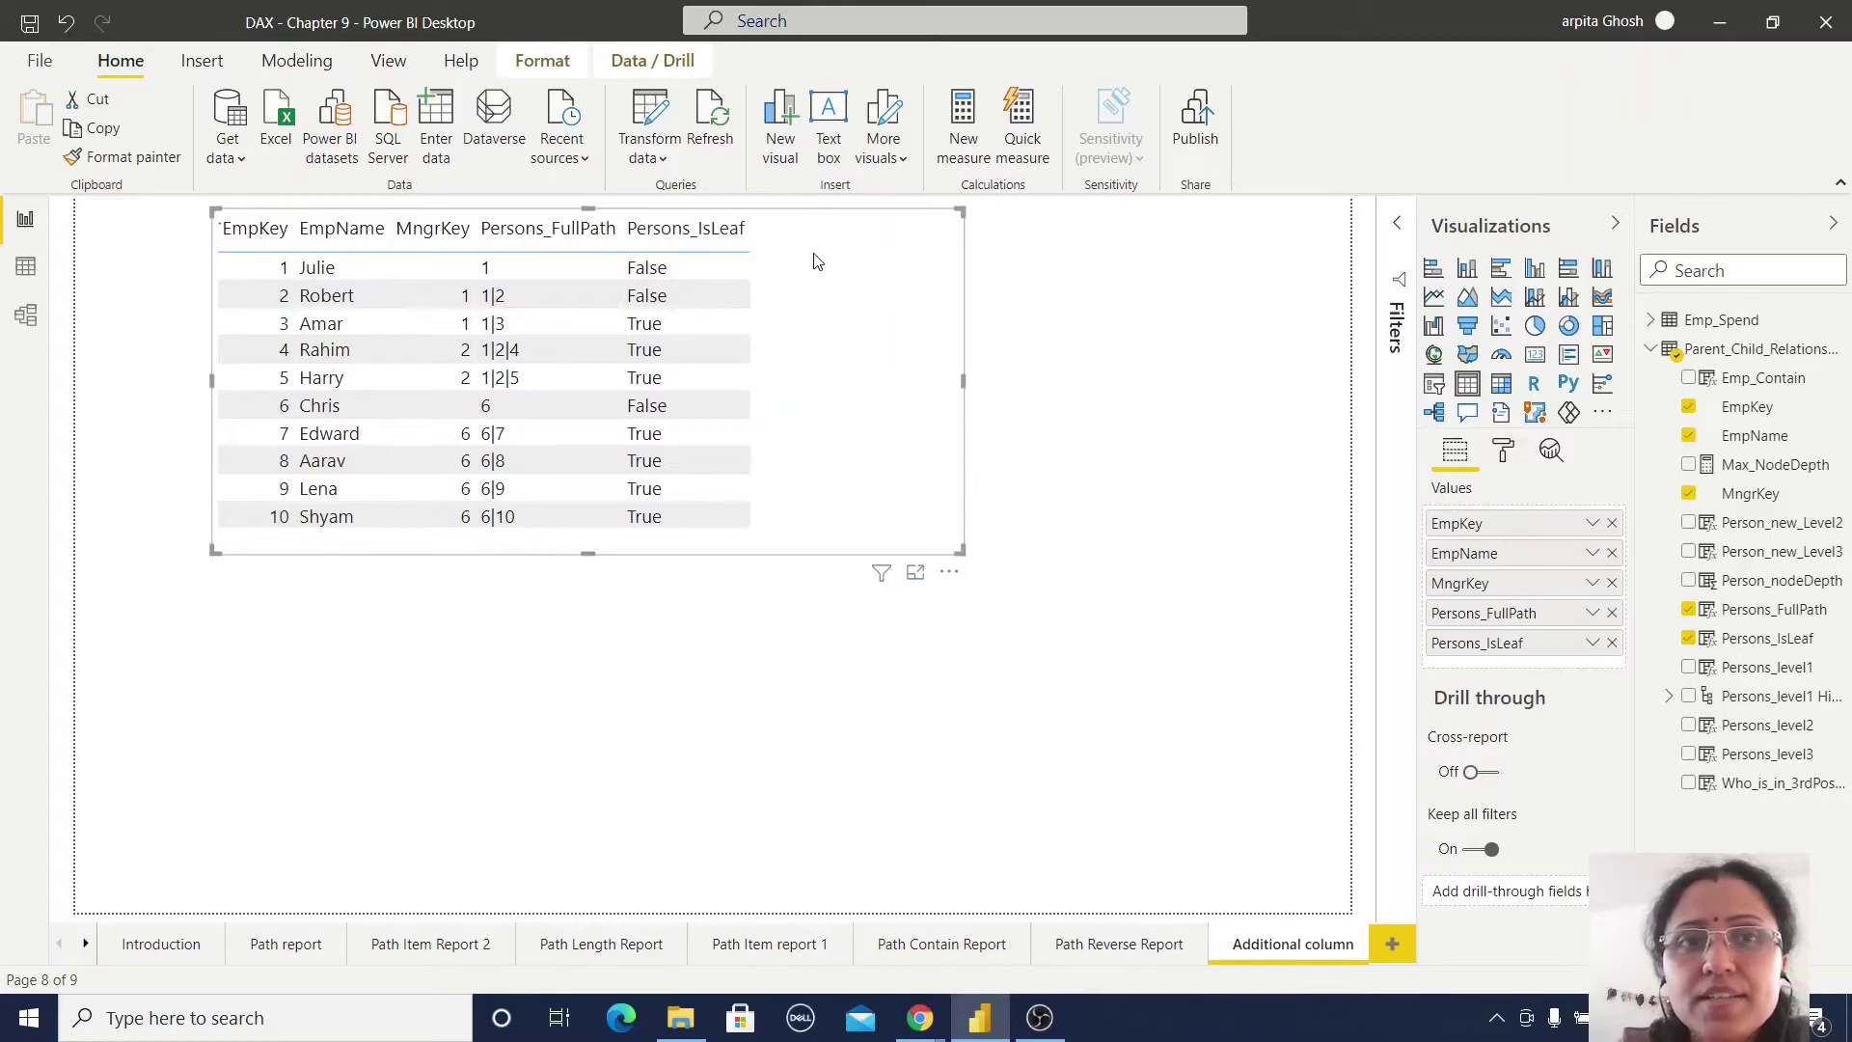
pyautogui.click(1762, 639)
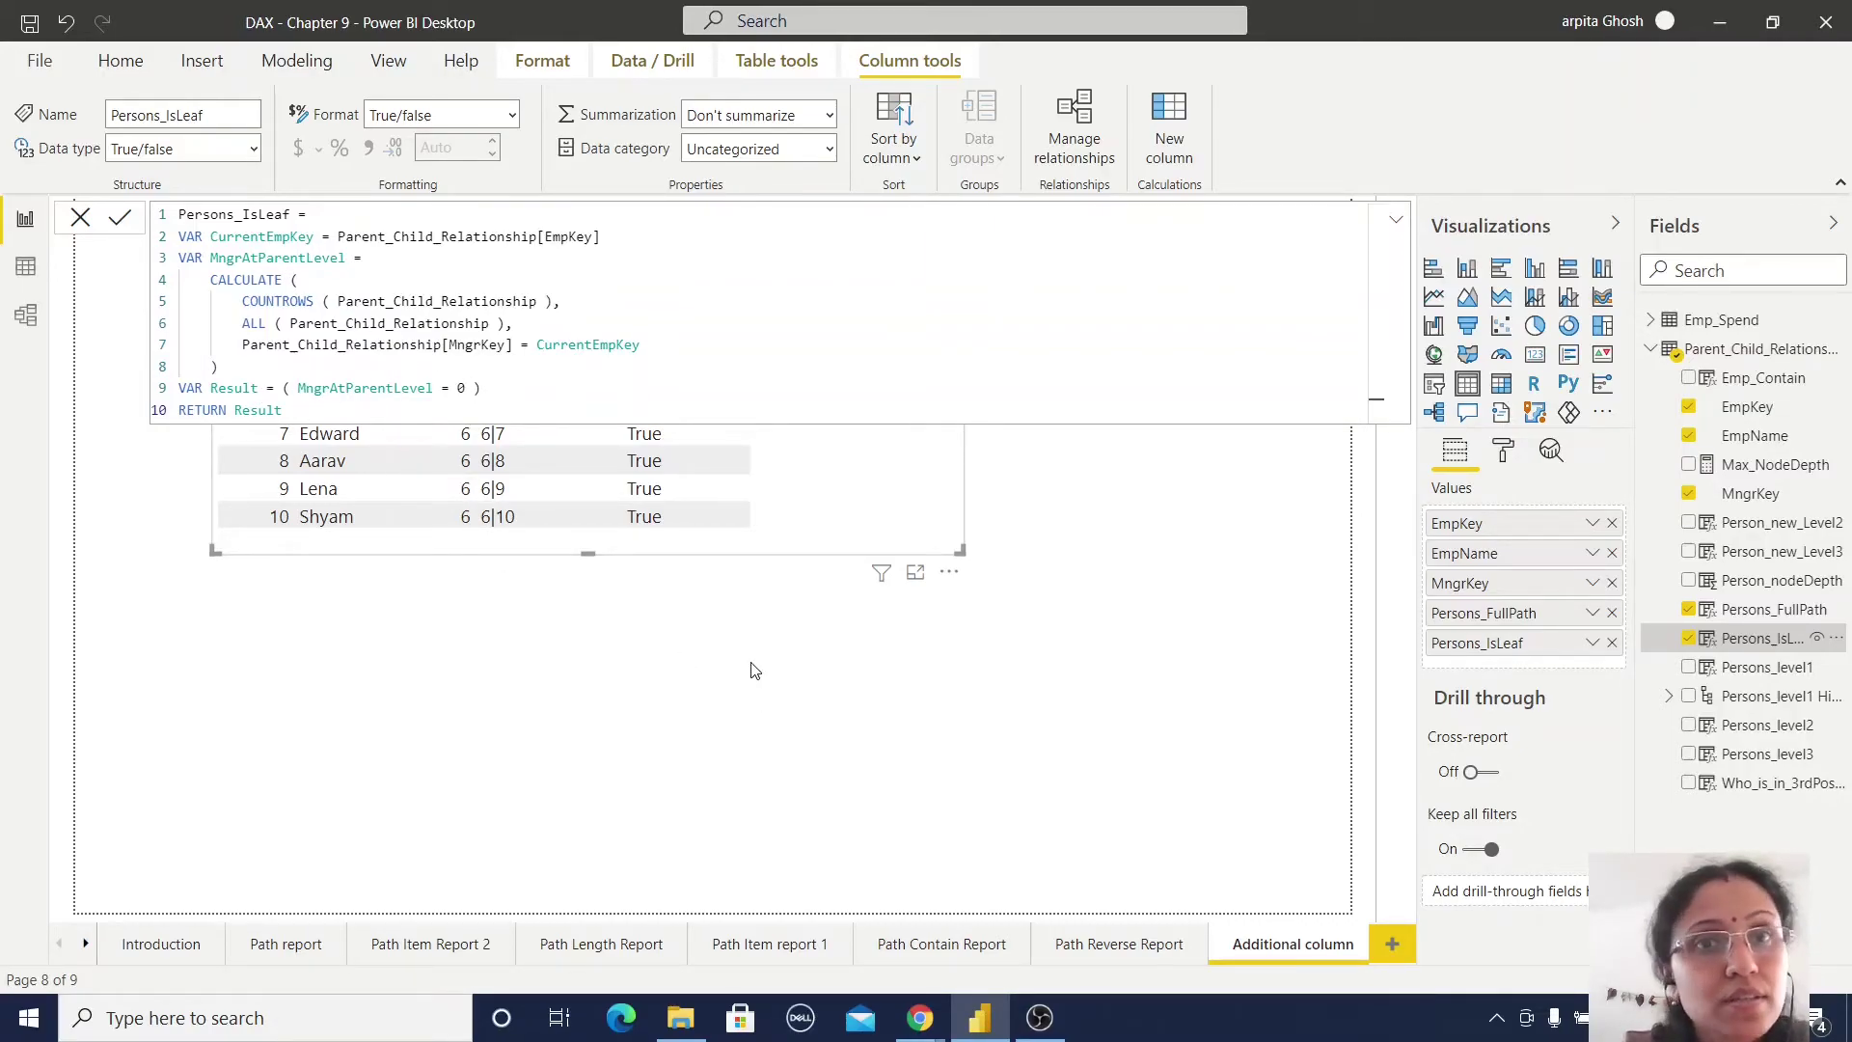
pyautogui.click(1094, 573)
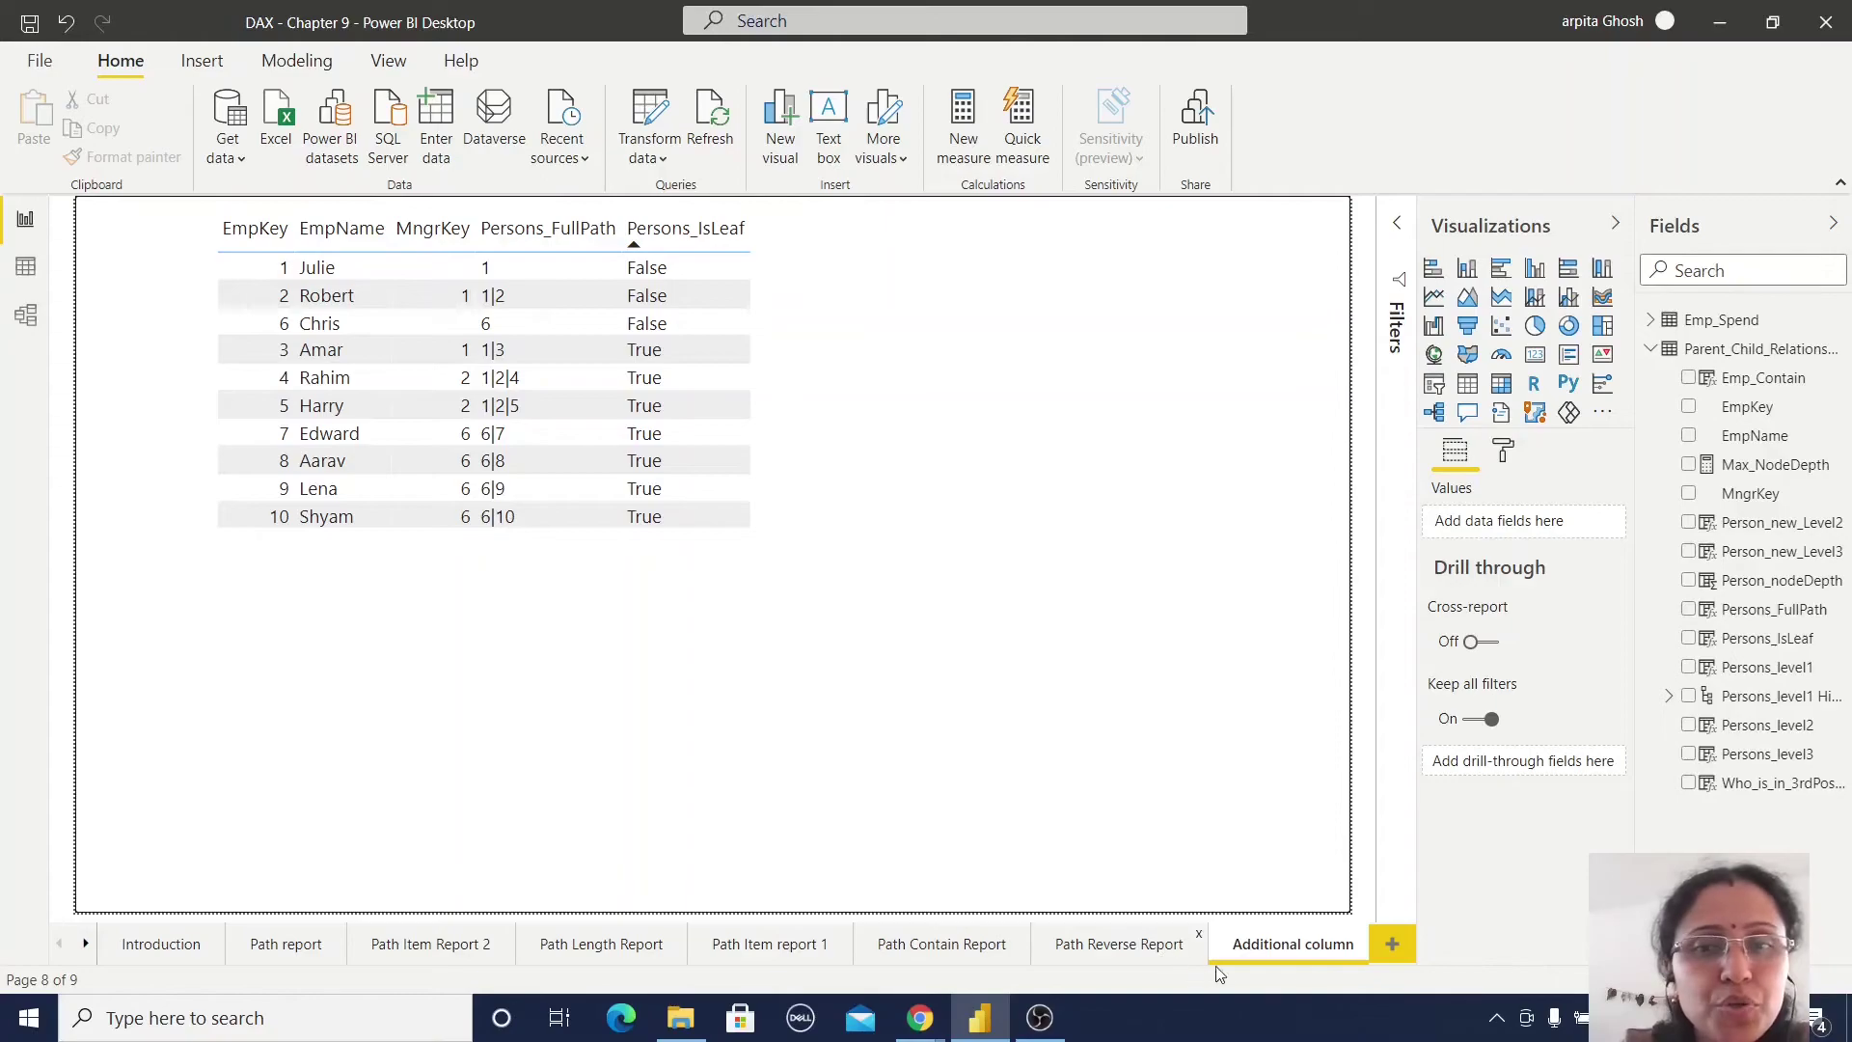
# Examine the Spend Amount matrix on the Sample Report page and collapse its expanded second-level employee row
pyautogui.click(89, 947)
pyautogui.click(1300, 945)
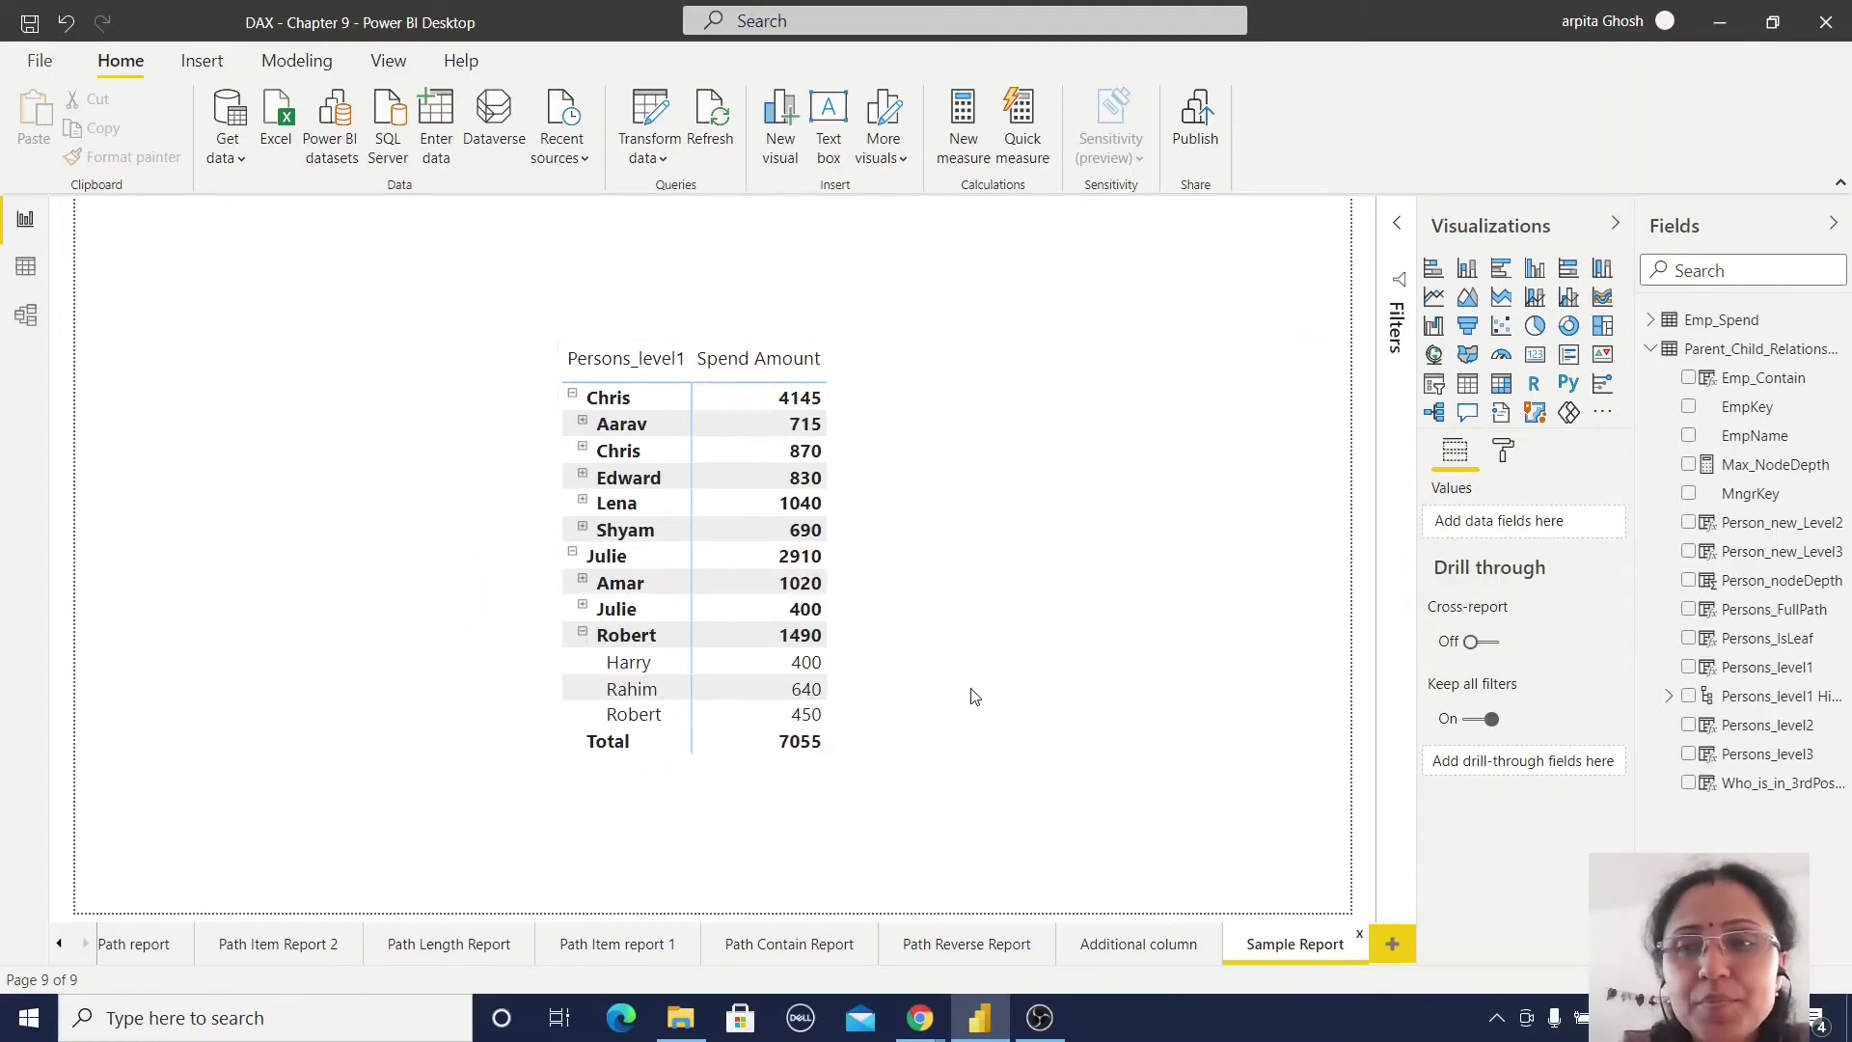
pyautogui.click(853, 648)
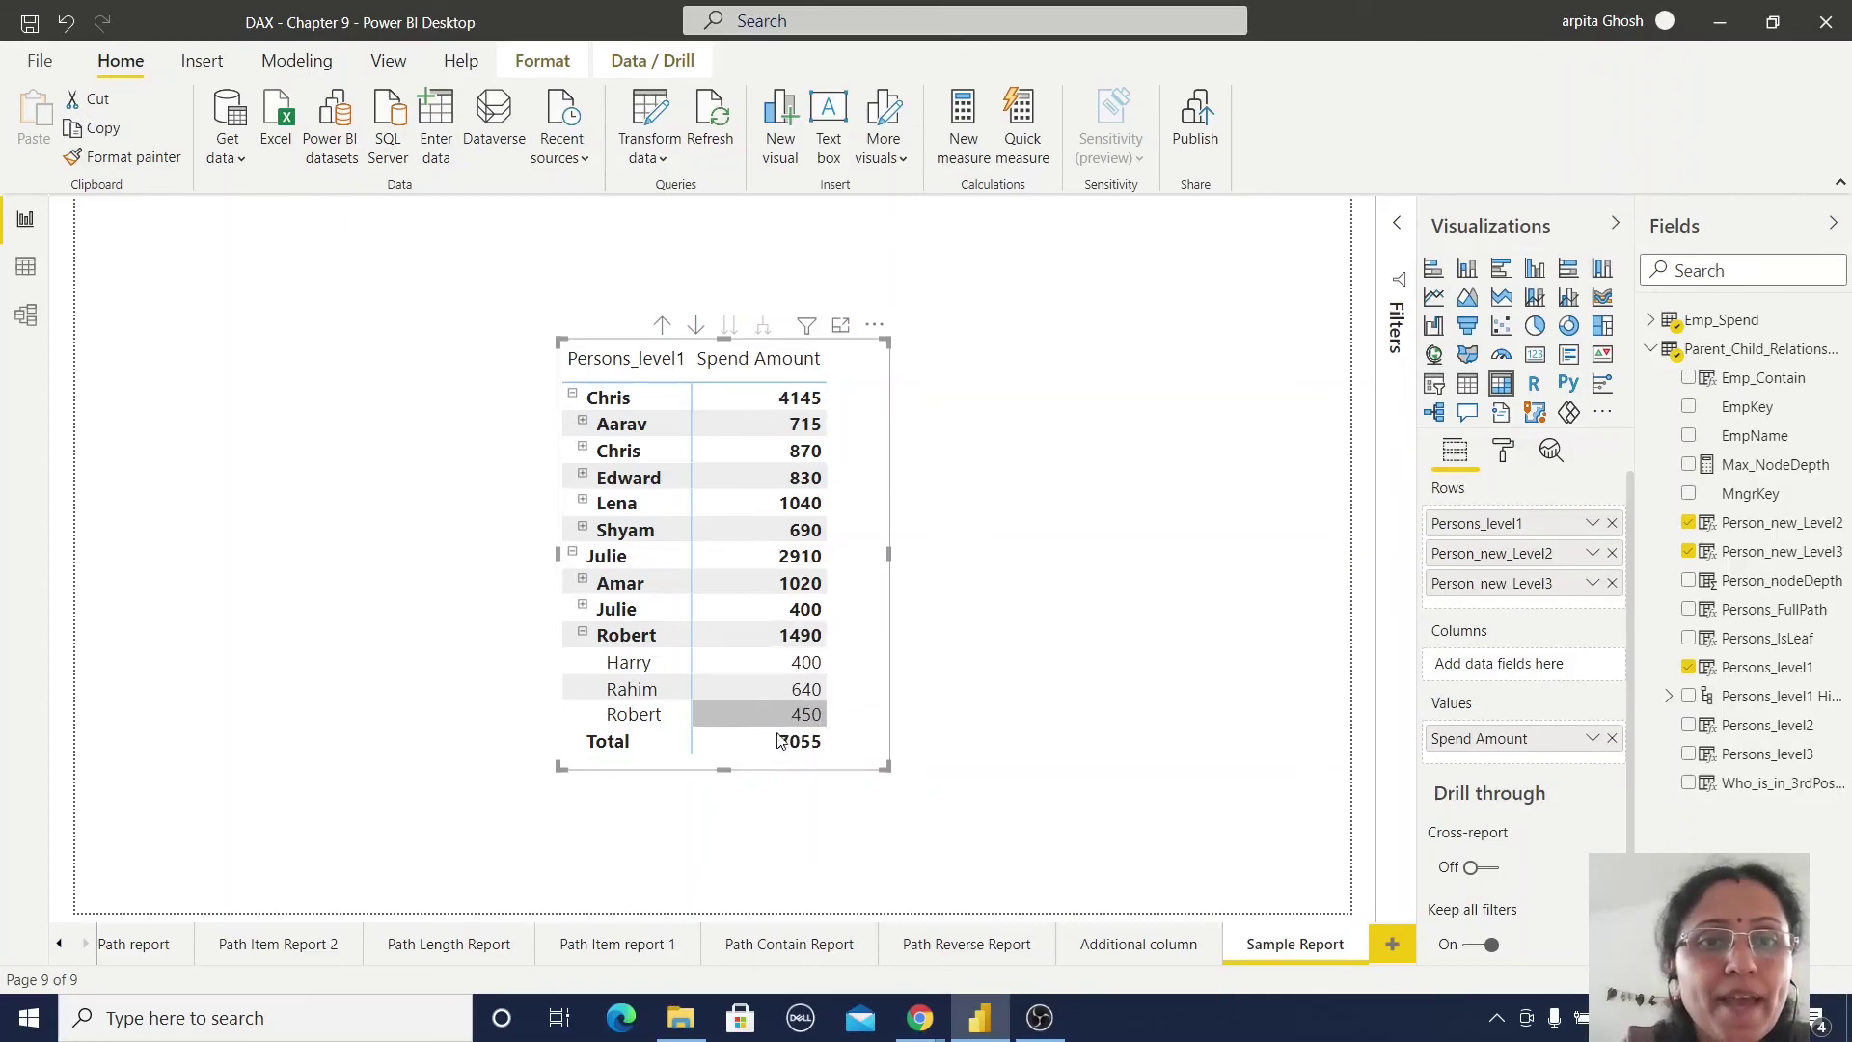
pyautogui.click(583, 632)
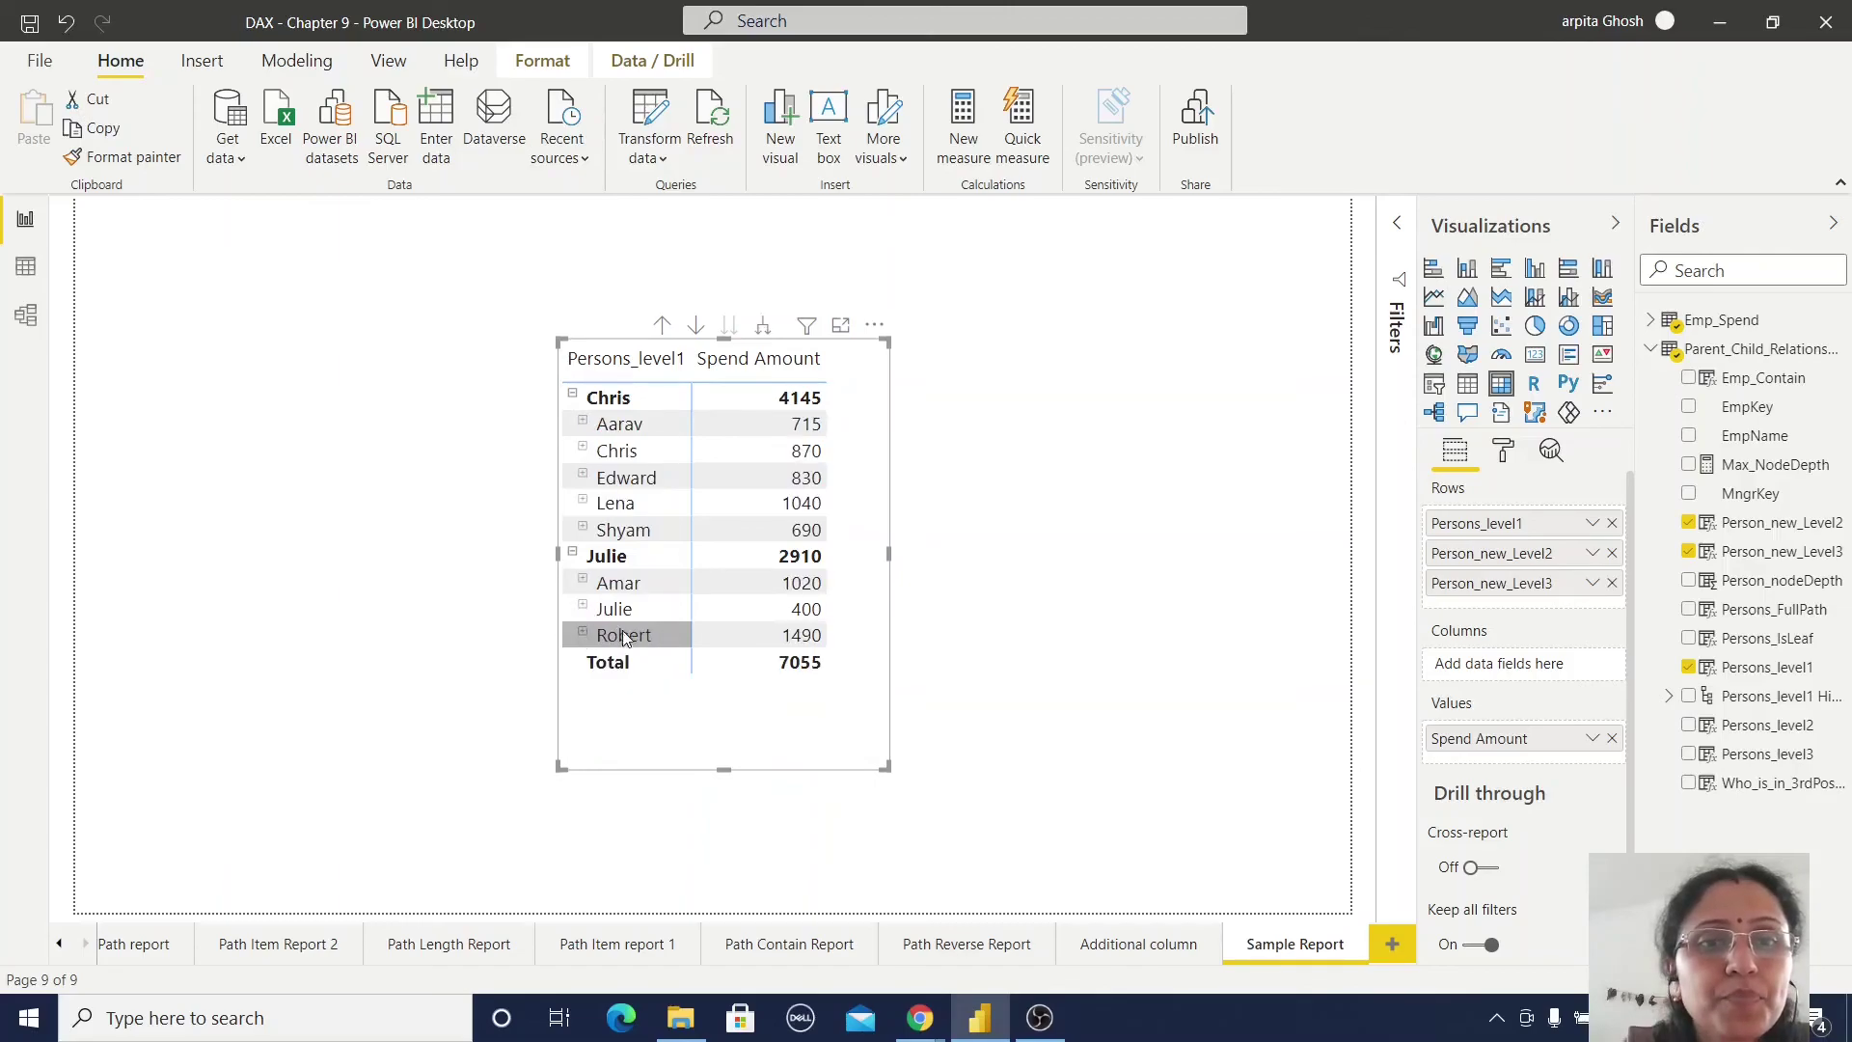